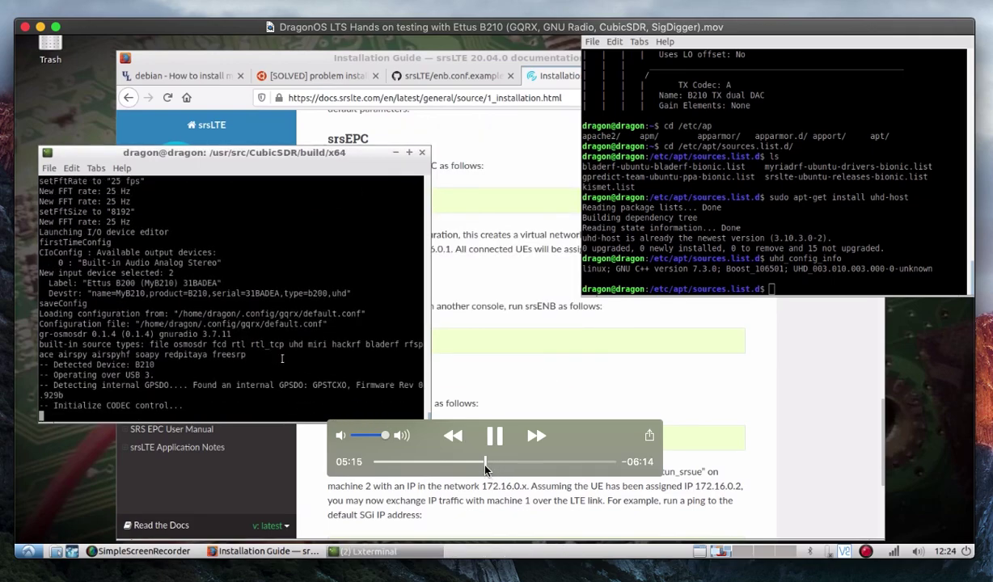
Step: Skim the DragonOS video forward through srsUE and GNU Radio parts, pausing near 11:14
click(495, 463)
drag(506, 467, 524, 464)
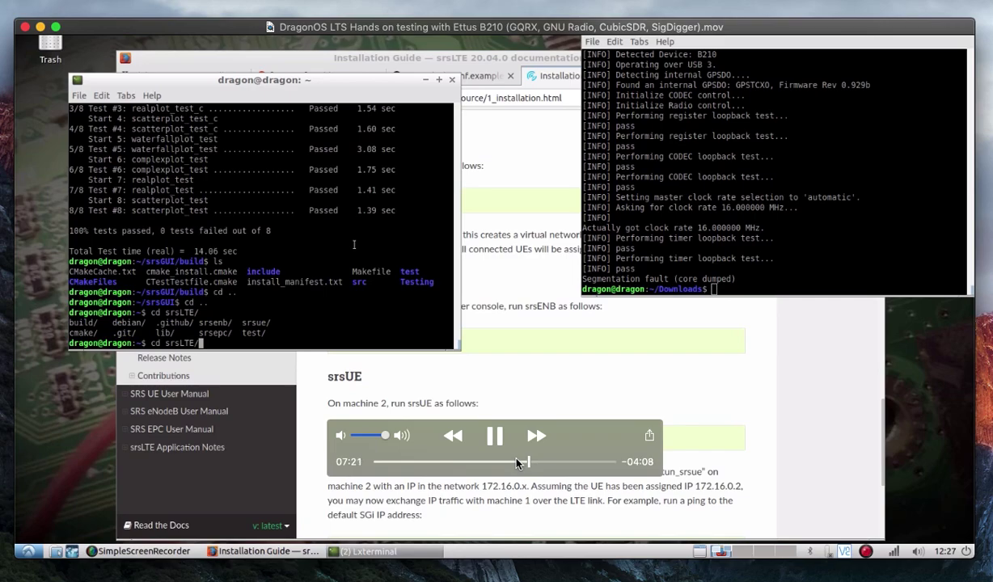
drag(544, 466, 559, 465)
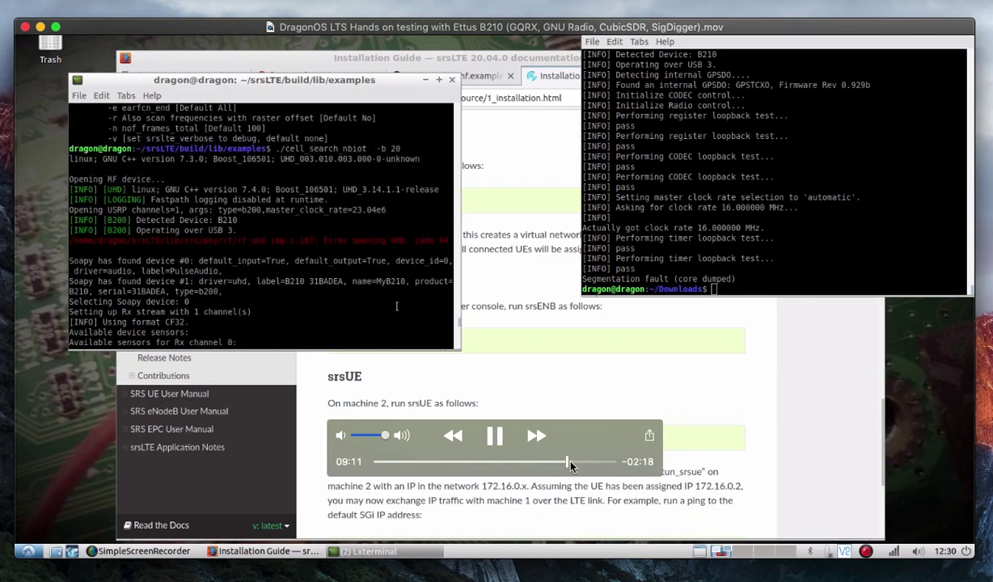
click(577, 464)
click(587, 464)
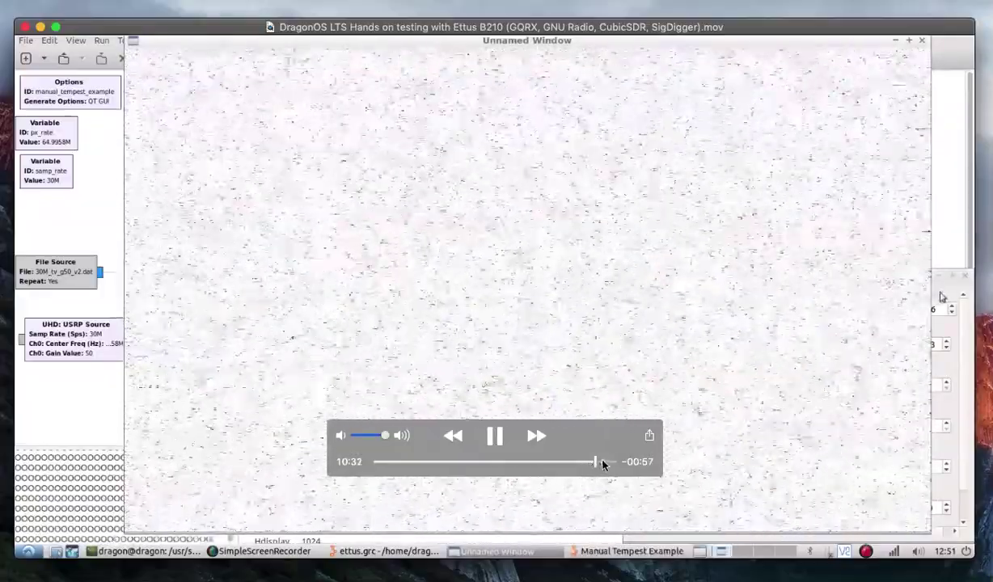
click(610, 462)
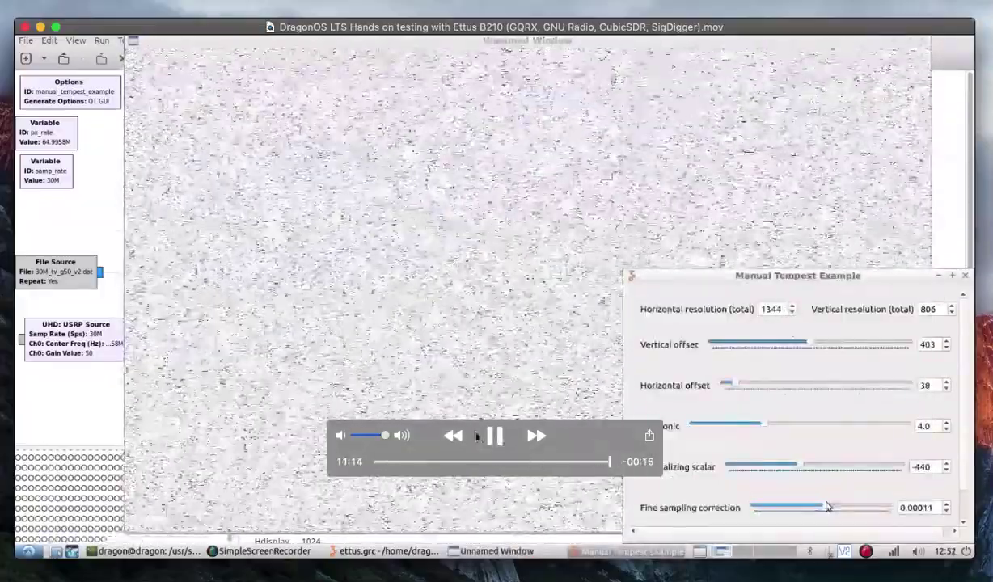
click(491, 438)
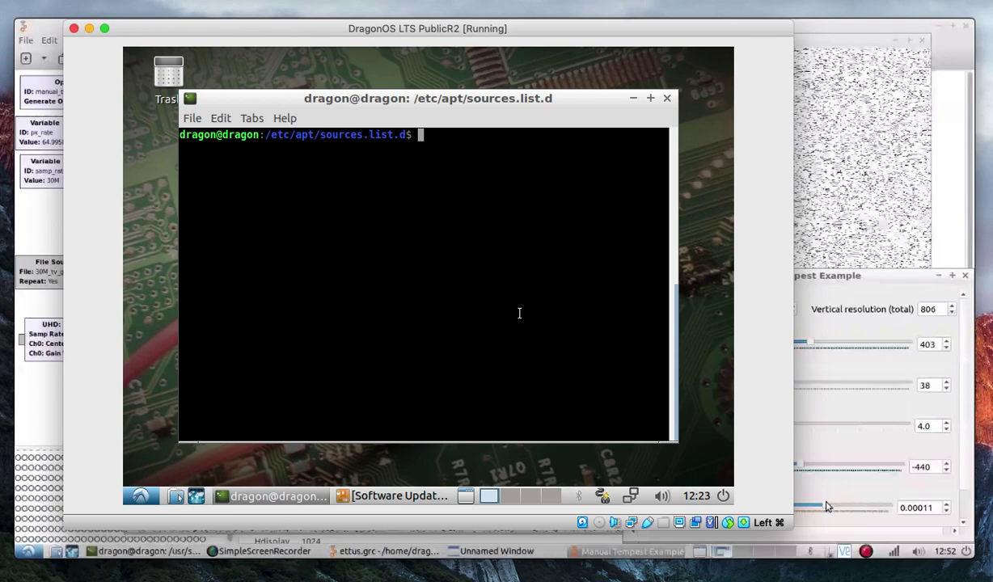
Step: List /etc/apt/sources.list.d and prepare sudo rm for ettusresearch-ubuntu-uhd-bionic.list
text(ls)
key(Return)
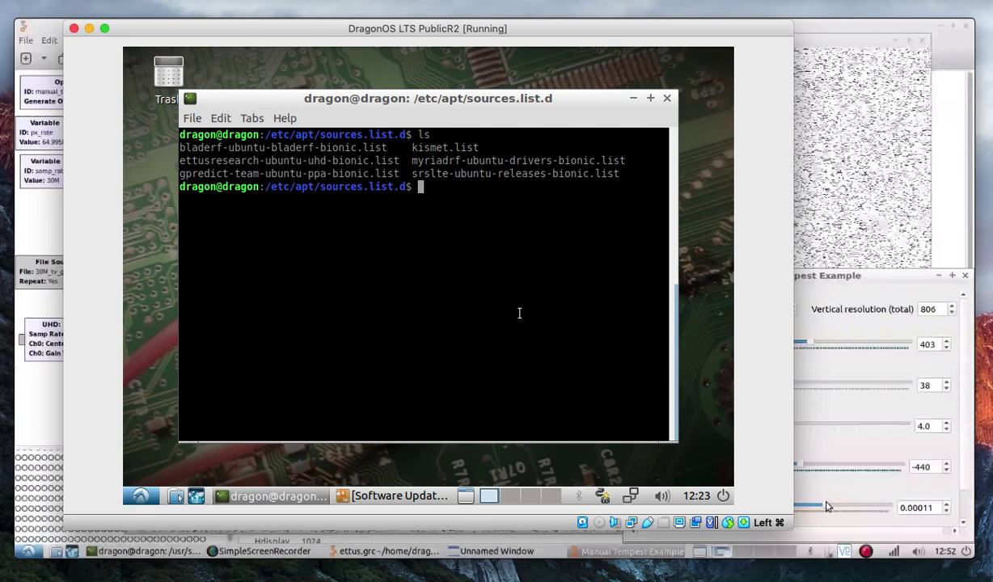
text(sudo rm et)
key(Tab)
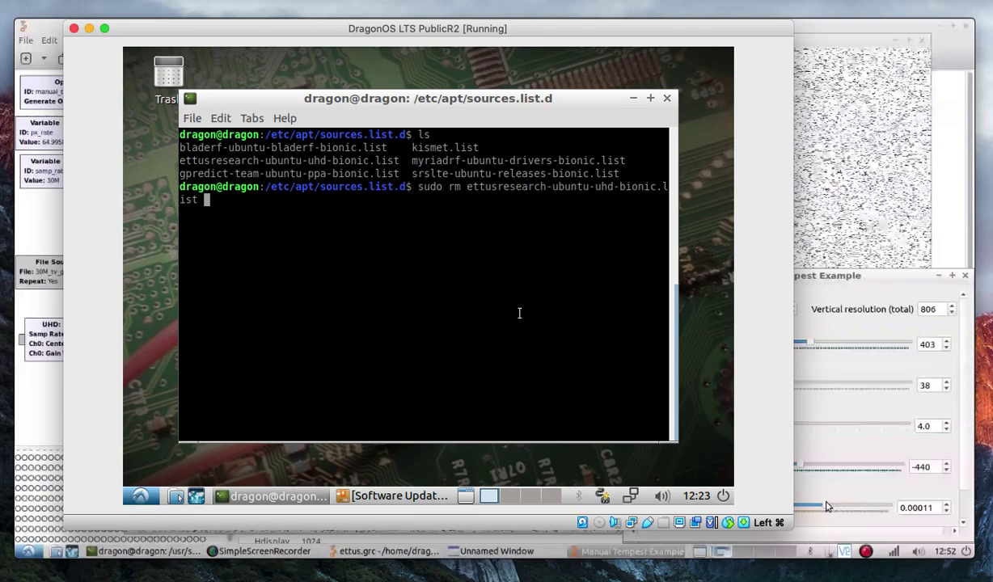
Step: Delete the Ettus source file, then try removing uhd-host with uhd-host-dev, then uhd-dev
key(Return)
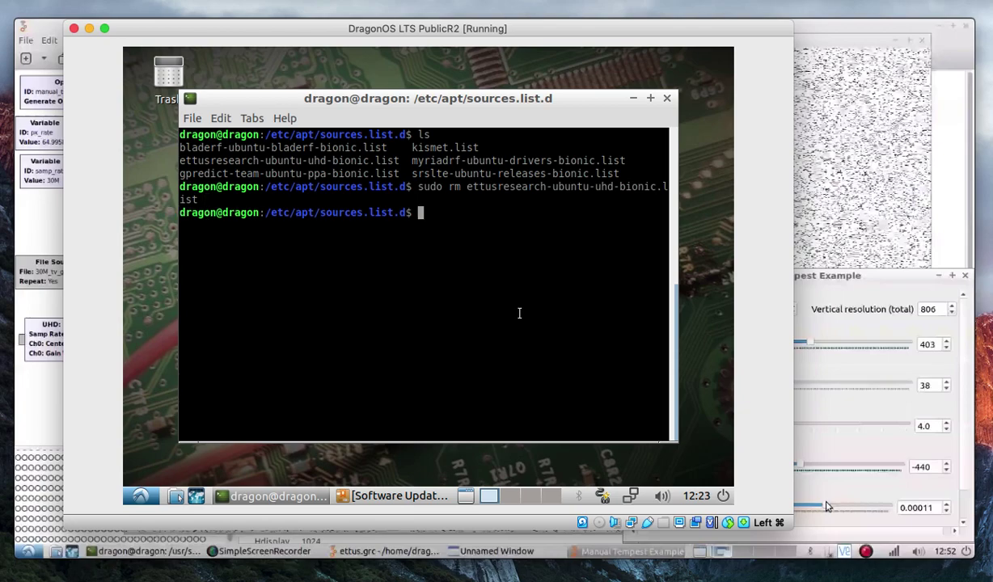
text(sudo apt remove uhd-host uhd-host-dev)
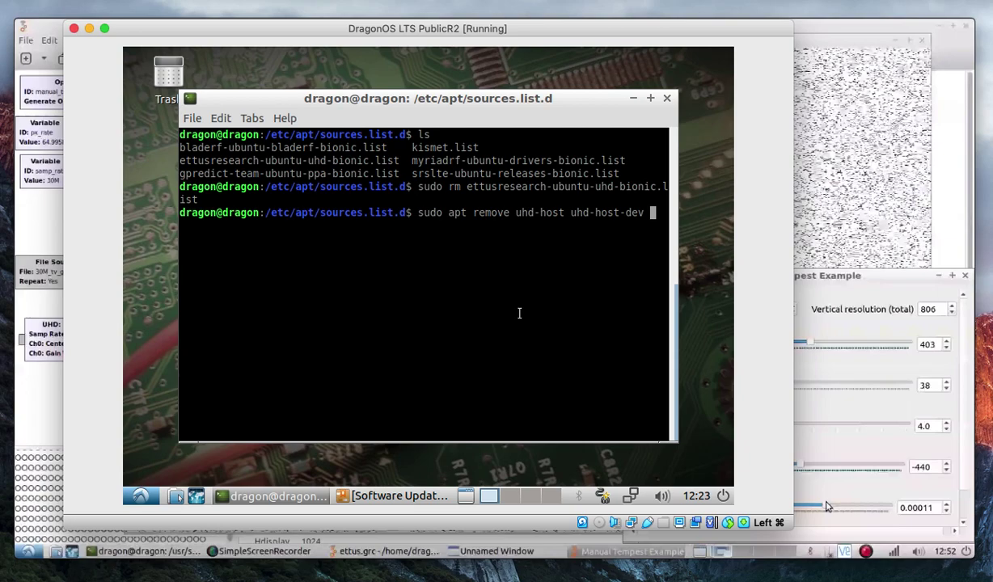
key(Return)
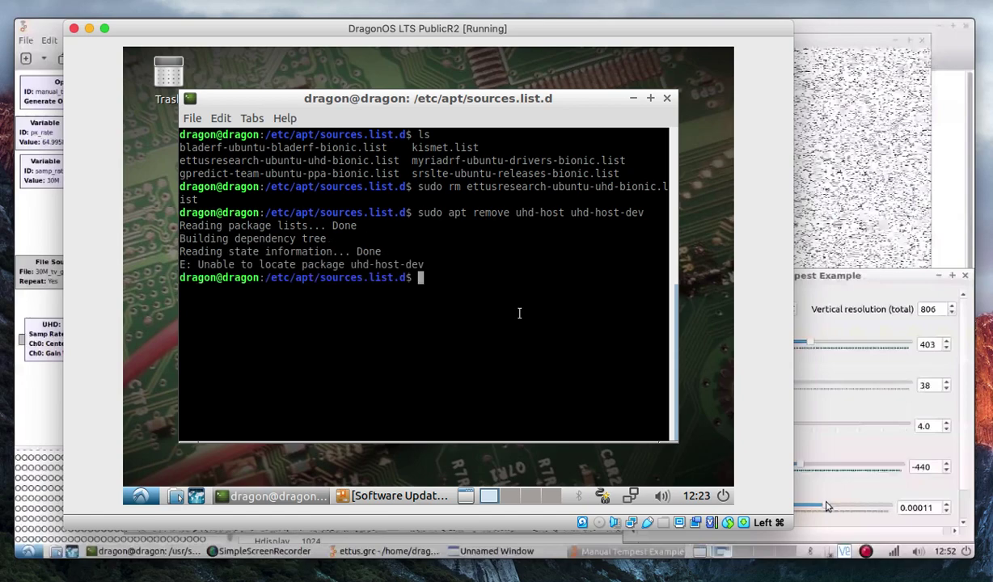
key(Up)
key(BackSpace)
key(BackSpace)
key(BackSpace)
key(BackSpace)
key(BackSpace)
key(BackSpace)
key(BackSpace)
key(BackSpace)
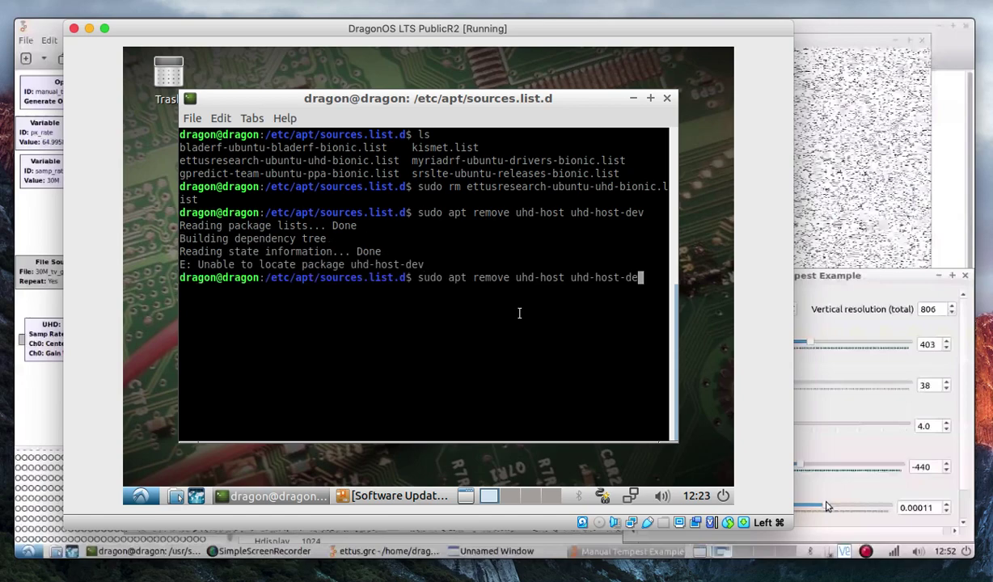
text(v)
key(Return)
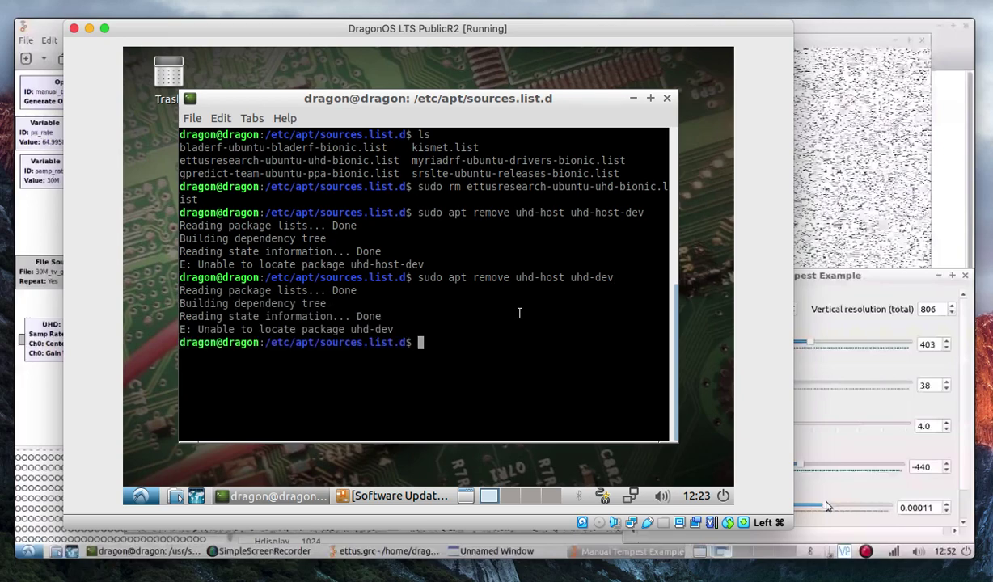
Step: Try removing uhd-host with uhd*, aborting when it would also remove uhd-soapysdr
key(Up)
key(BackSpace)
key(BackSpace)
key(BackSpace)
key(BackSpace)
text(*)
key(Return)
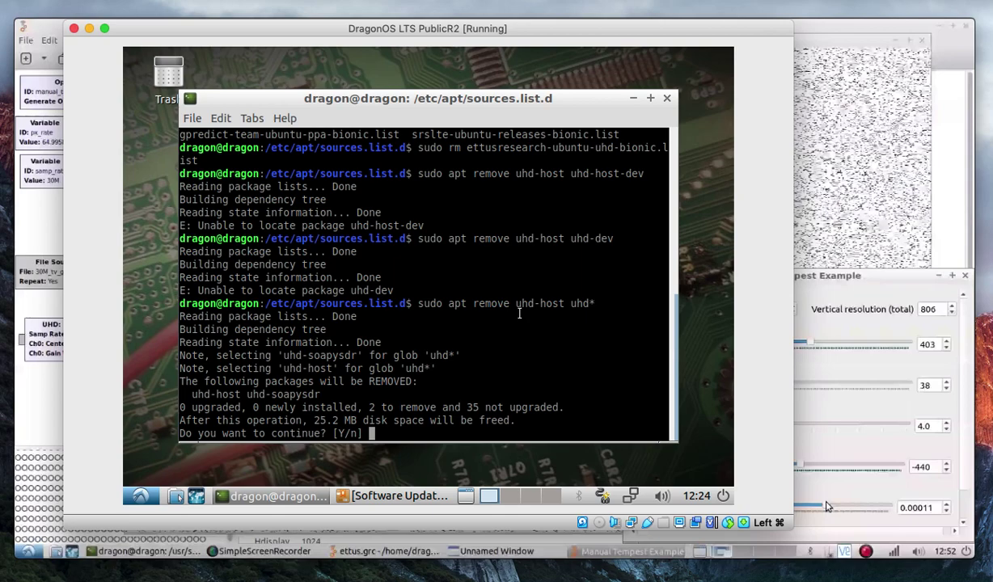
key(ctrl+c)
Step: Remove only the uhd-host package, confirming with y
key(Up)
key(BackSpace)
key(BackSpace)
key(BackSpace)
key(BackSpace)
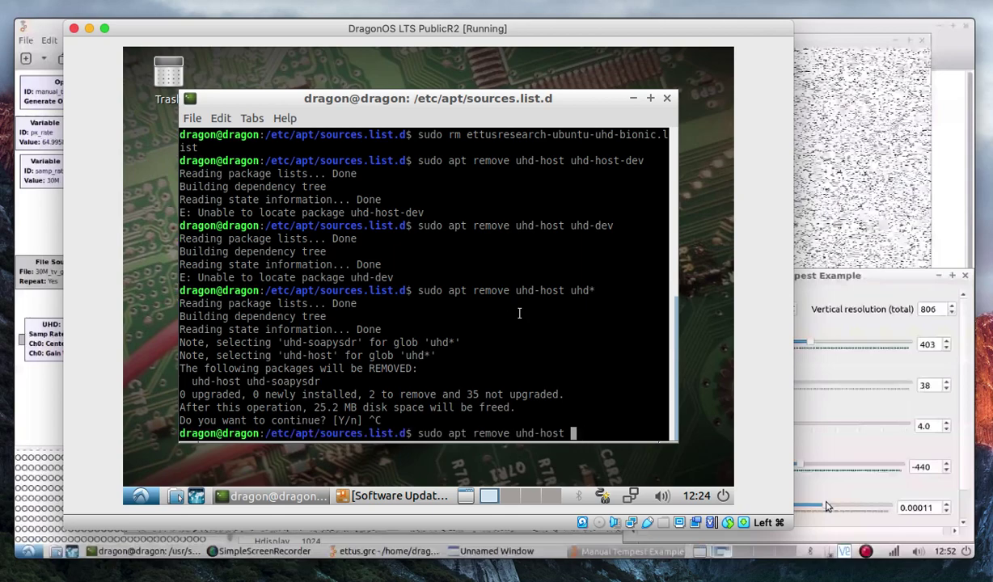
key(Return)
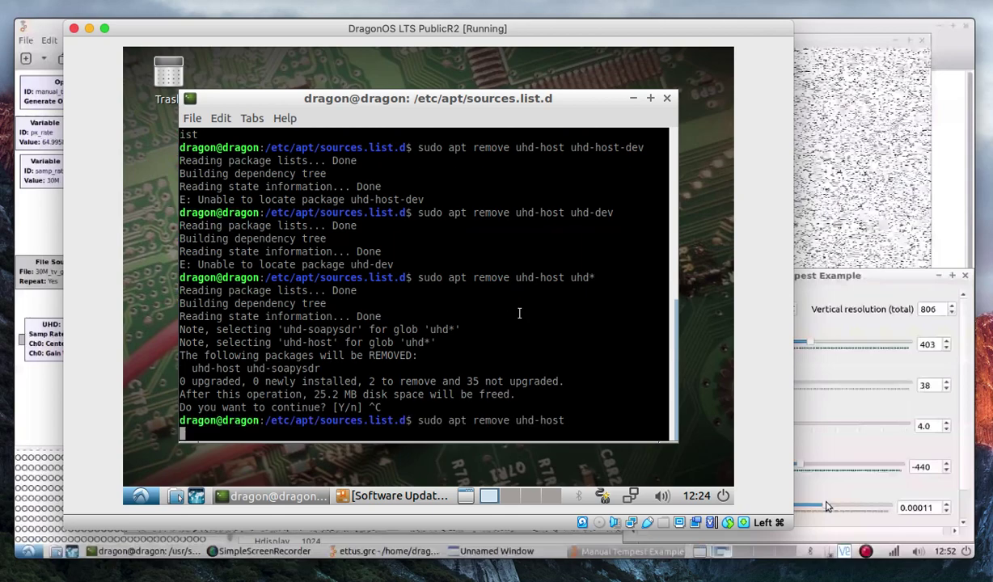
text(y)
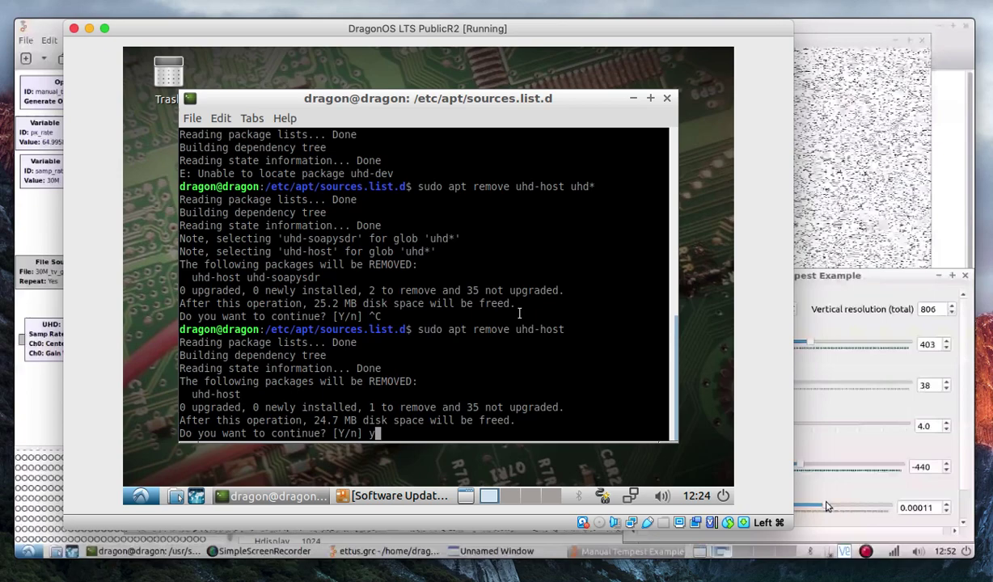
key(Return)
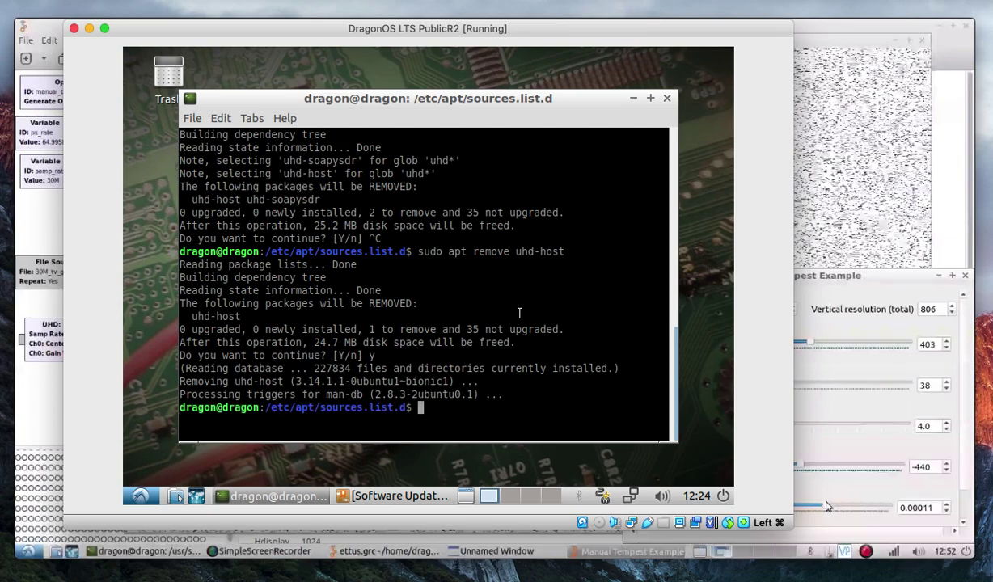
Step: Run sudo apt update to refresh package lists, then start sudo apt install uhd-host
text(sudo update)
key(Return)
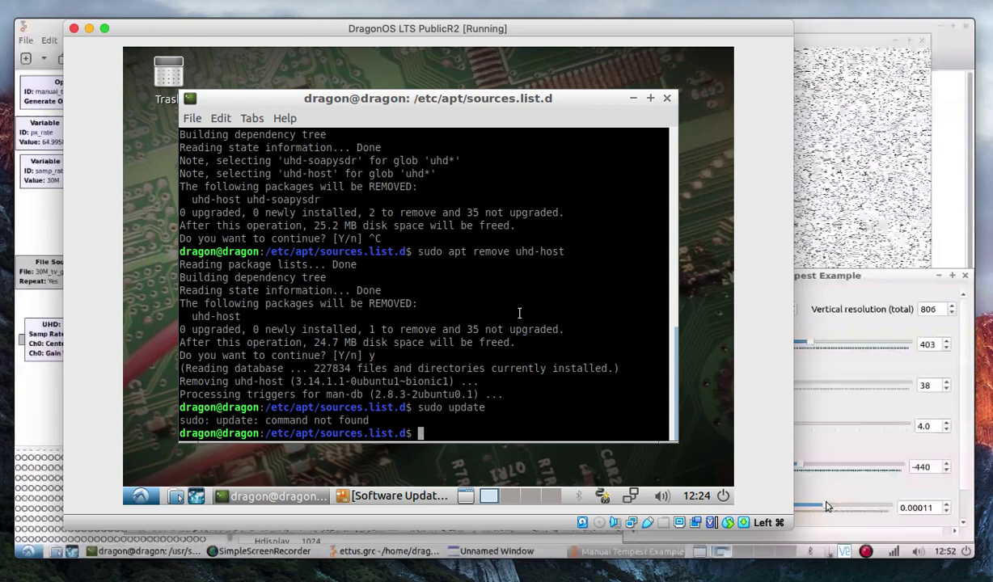
text(sudo apt udat)
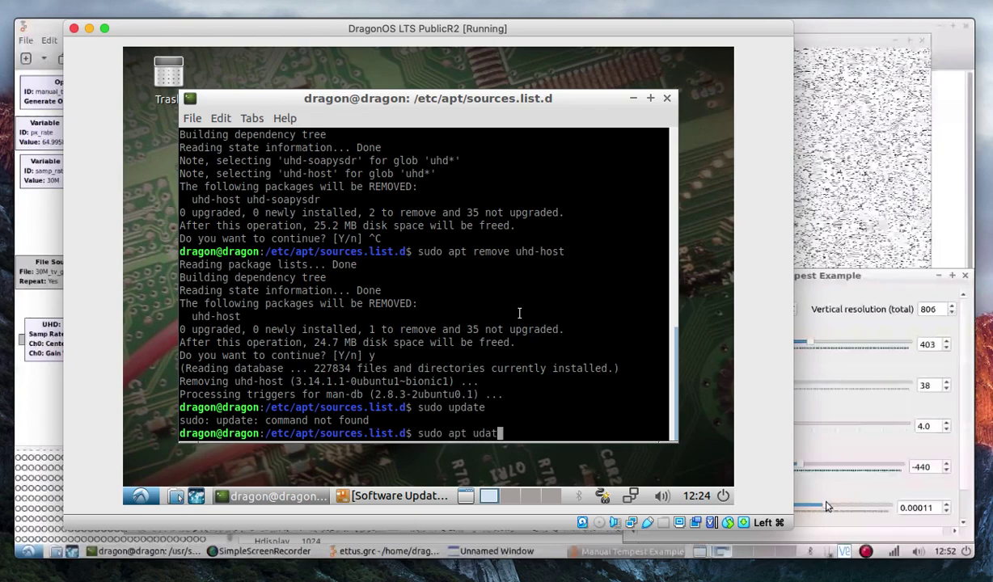
key(BackSpace)
key(BackSpace)
key(BackSpace)
text(pdate)
key(Return)
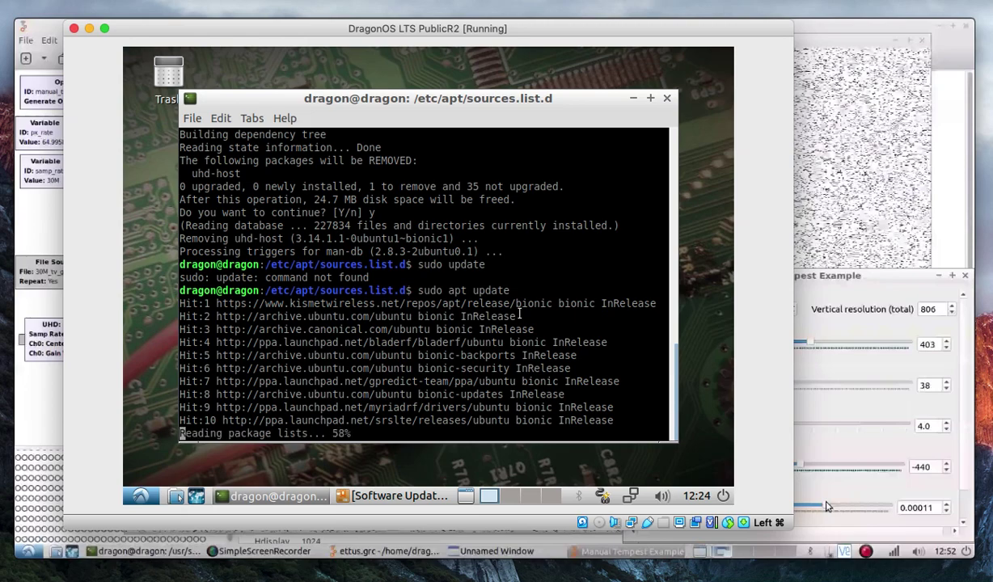
text(sudo ap)
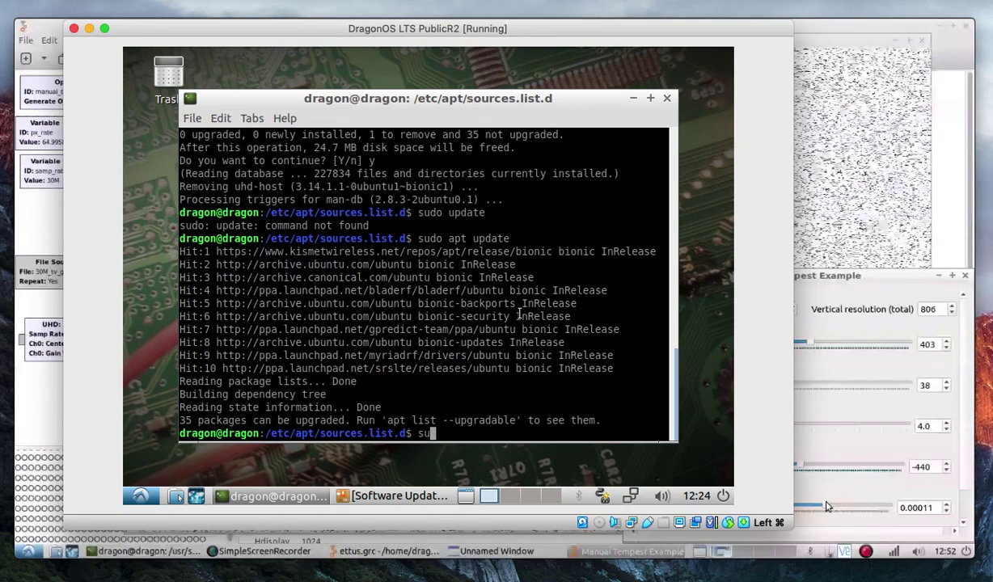
text(t install uh)
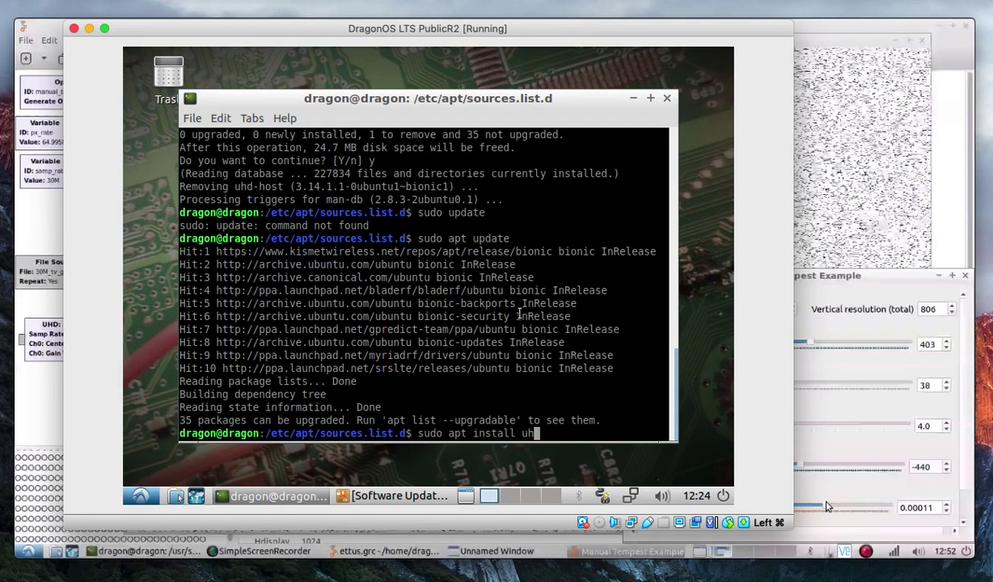
text(d-host)
key(Return)
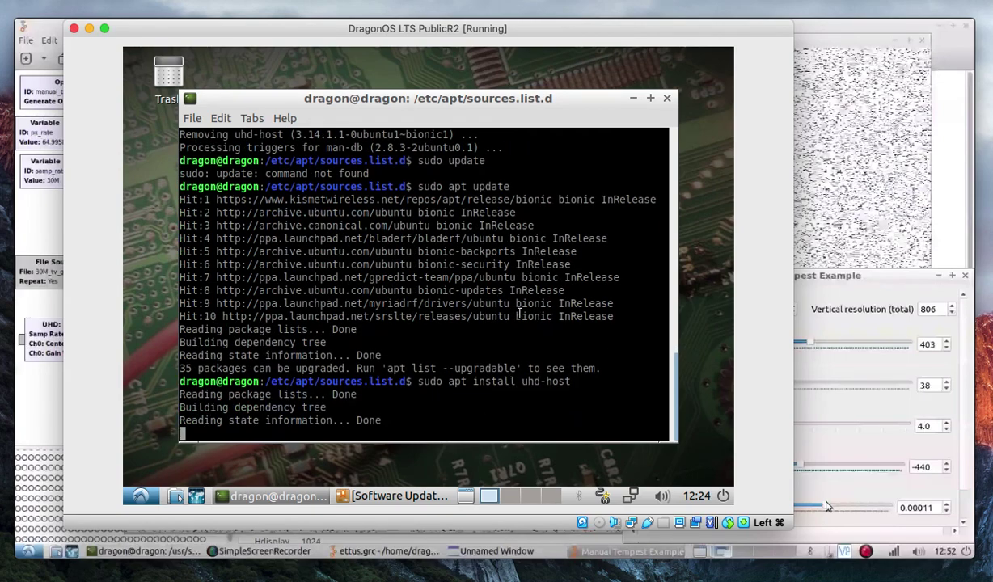
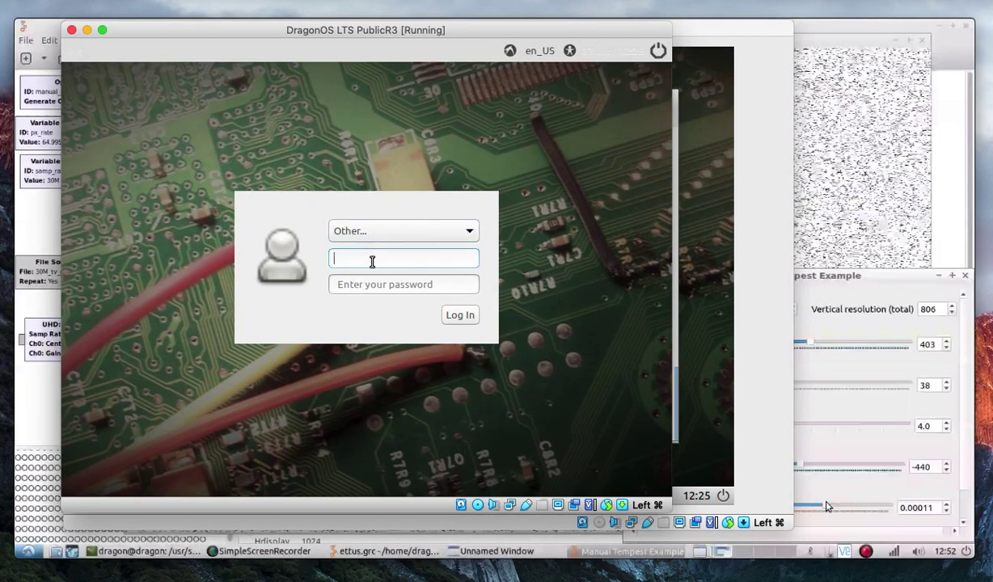
Step: Log in to the live session as 'live', then choose Restart Now to reboot into the installed system
text(live)
click(460, 317)
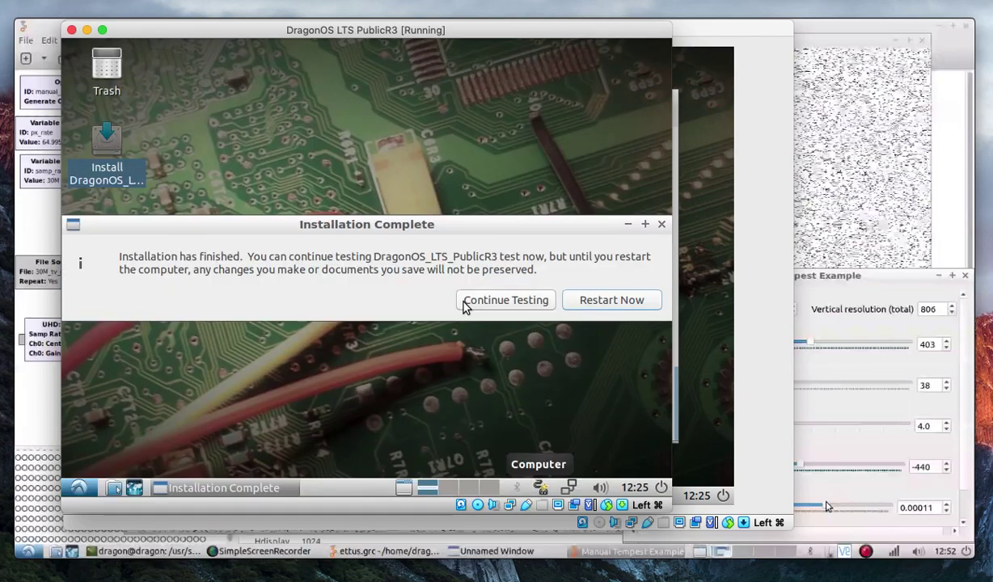
click(607, 302)
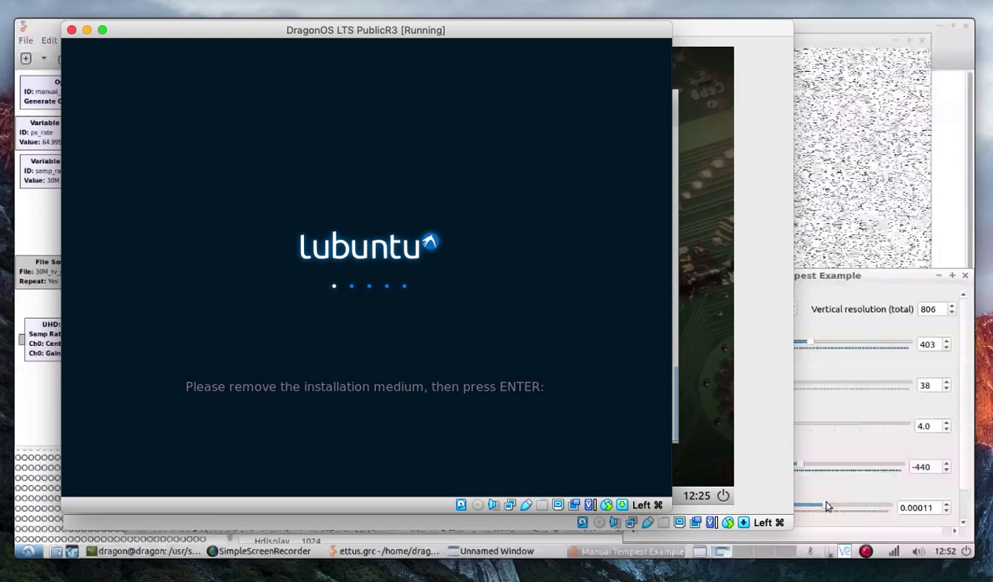
Step: Continue past the remove-medium prompt, dismiss both mouse integration notices and enlarge the VM window
key(Return)
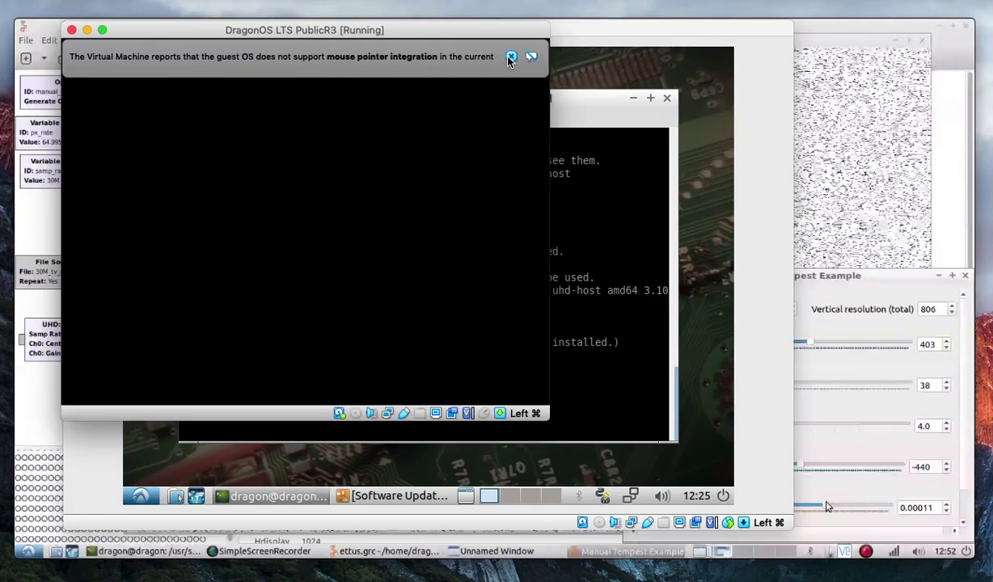
click(531, 56)
drag(548, 423, 792, 521)
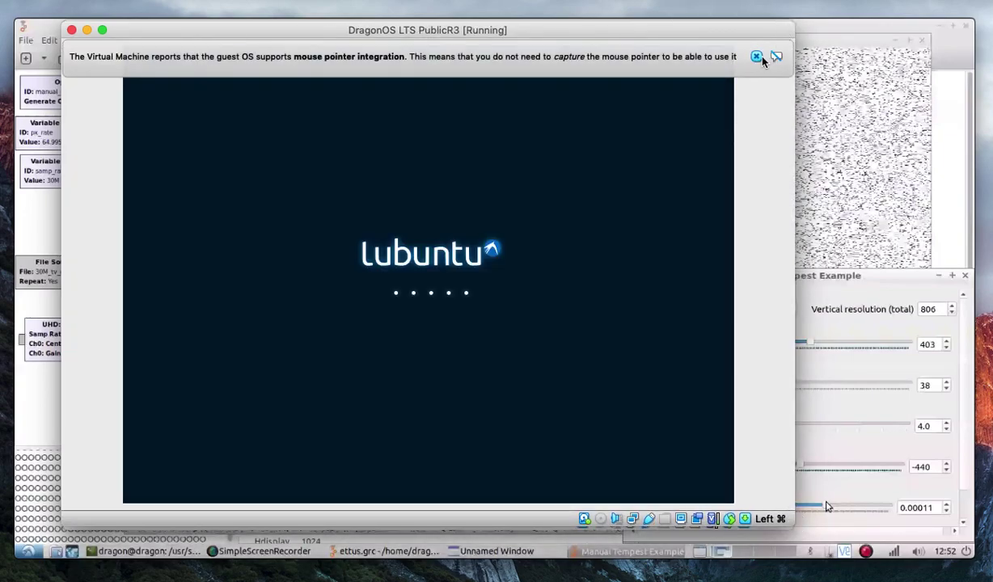
click(757, 56)
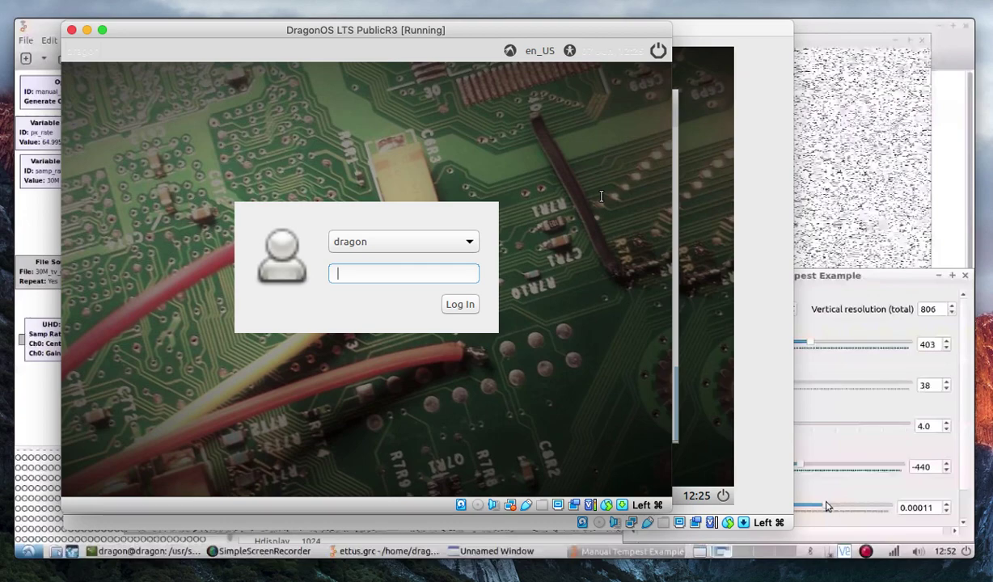
Step: Log in to the installed DragonOS with the account password and open LXTerminal
key(Return)
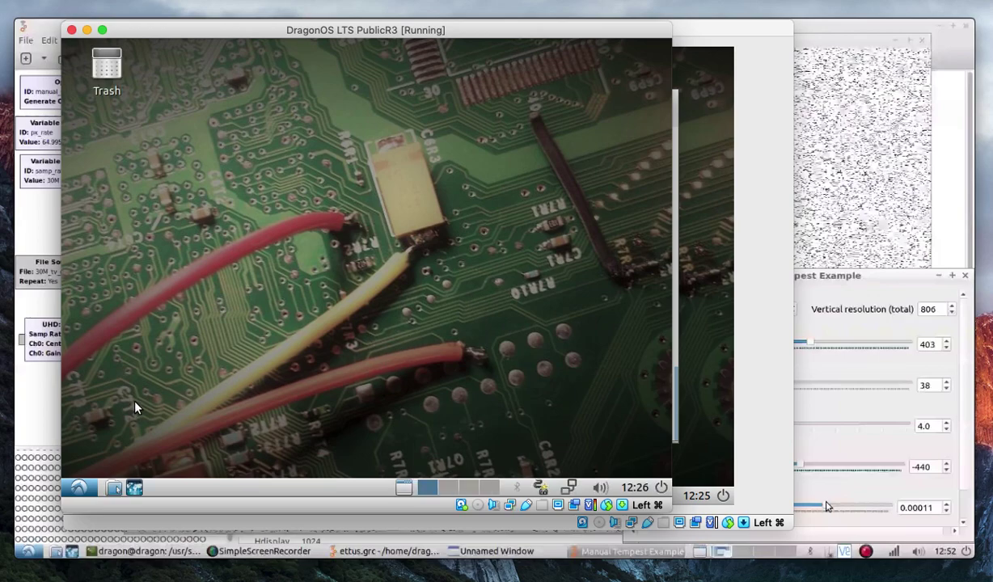
click(78, 487)
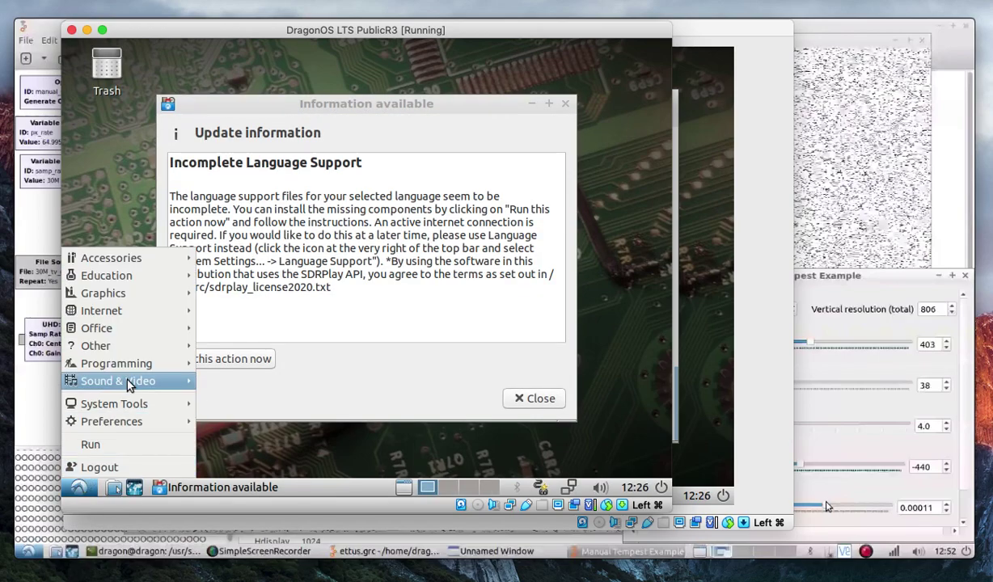
mouse_move(123, 404)
click(219, 279)
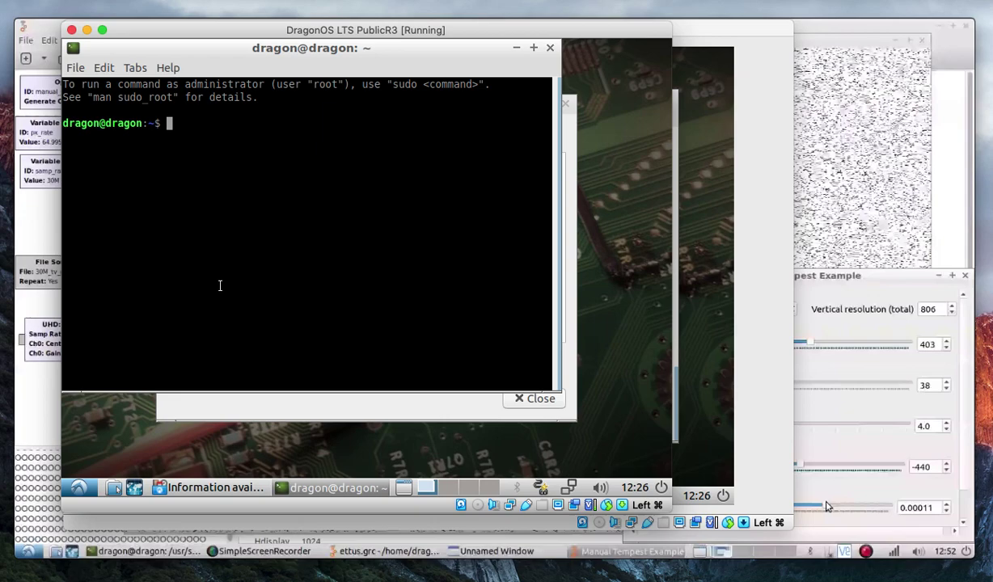
Step: Run groups and highlight dialout in the listed groups
text(groups)
key(Return)
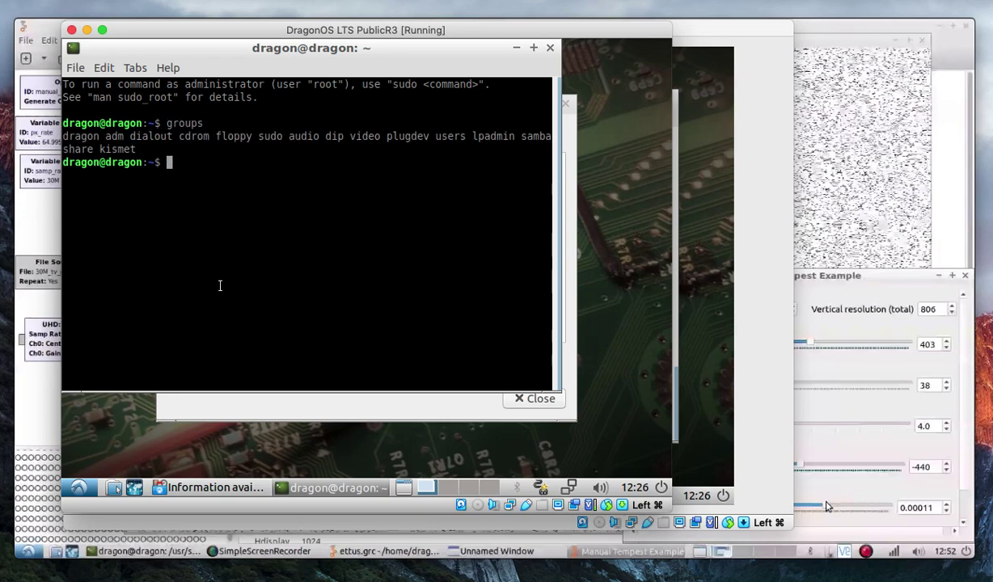
drag(132, 135, 198, 137)
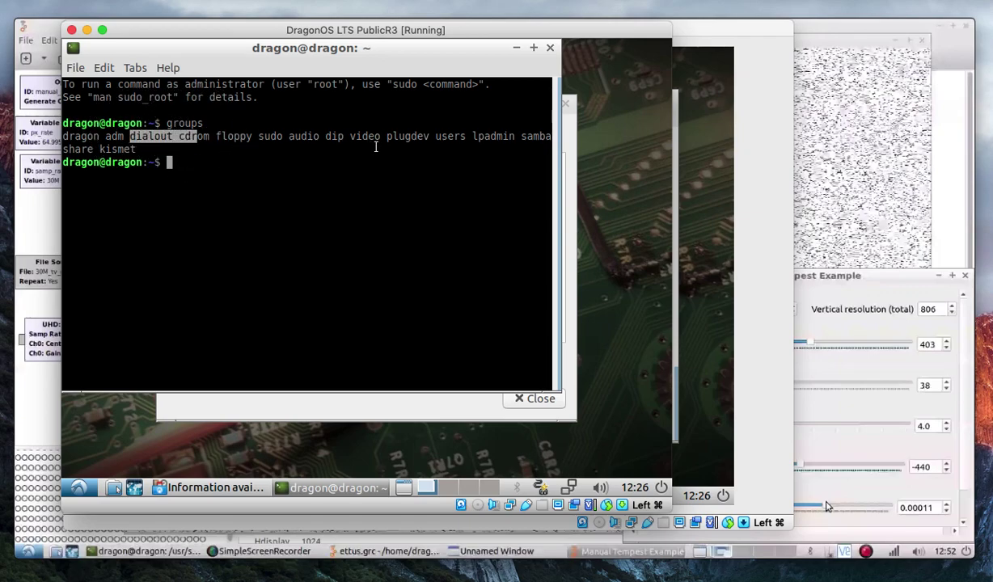
click(311, 164)
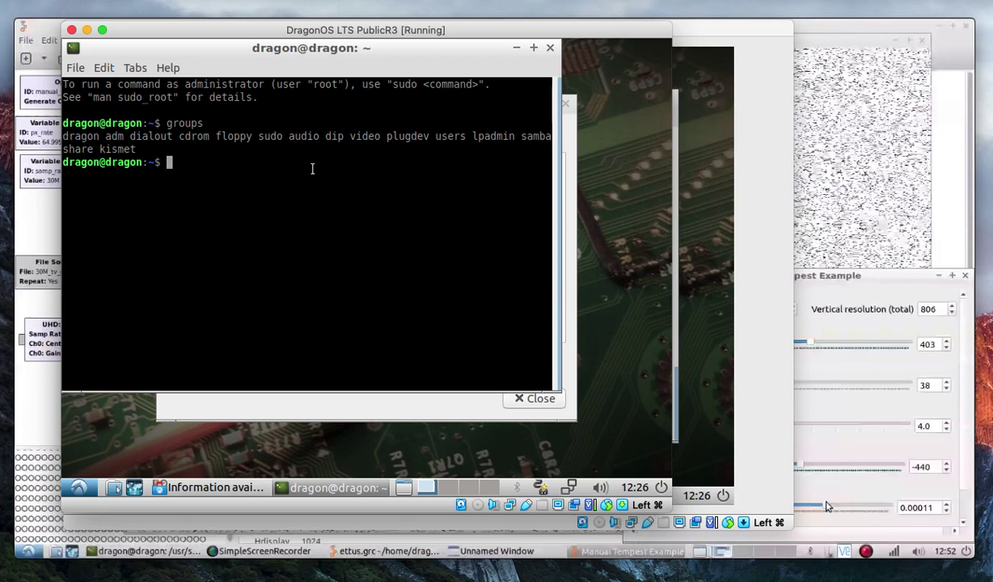
Step: Tab-complete cat /etc/rc to list the rc entries, then erase the unfinished command
text(cat /etc/r)
key(Tab)
key(Tab)
text(c)
key(Tab)
key(Tab)
text(.)
key(BackSpace)
key(BackSpace)
key(BackSpace)
key(BackSpace)
key(BackSpace)
key(BackSpace)
key(BackSpace)
key(BackSpace)
key(BackSpace)
key(BackSpace)
key(BackSpace)
key(BackSpace)
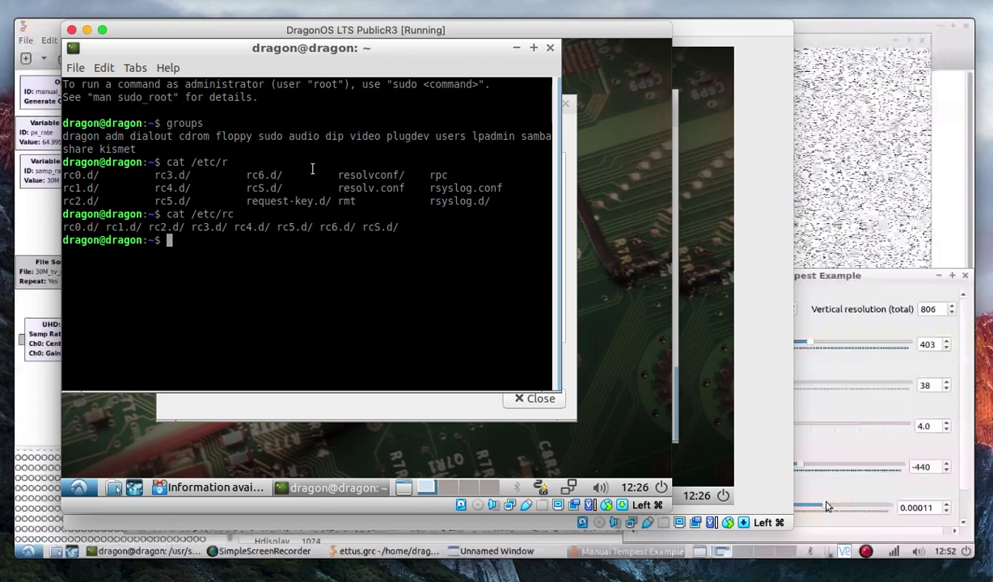
click(77, 485)
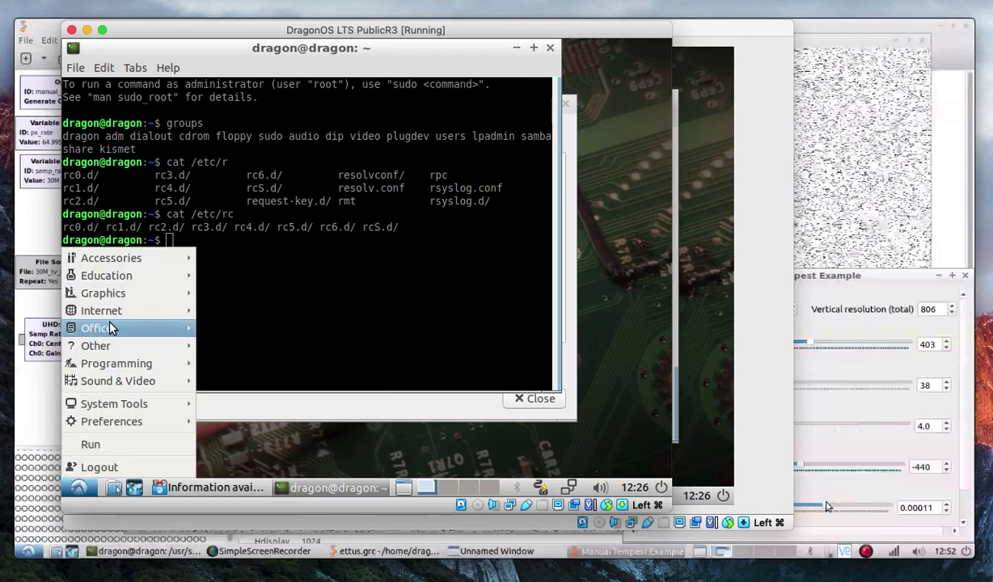
Step: Launch CubicSDR from the application menu
mouse_move(115, 317)
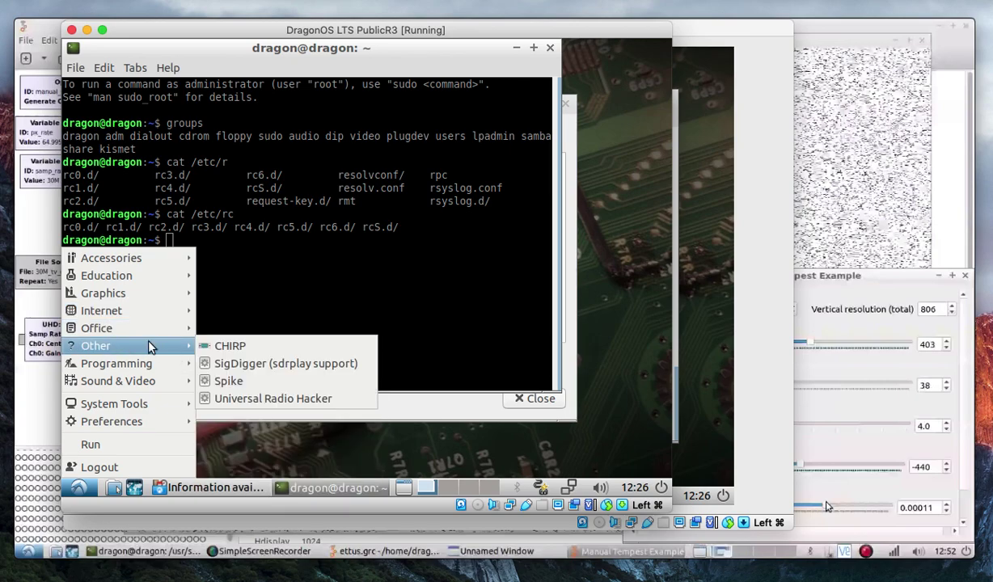
click(280, 278)
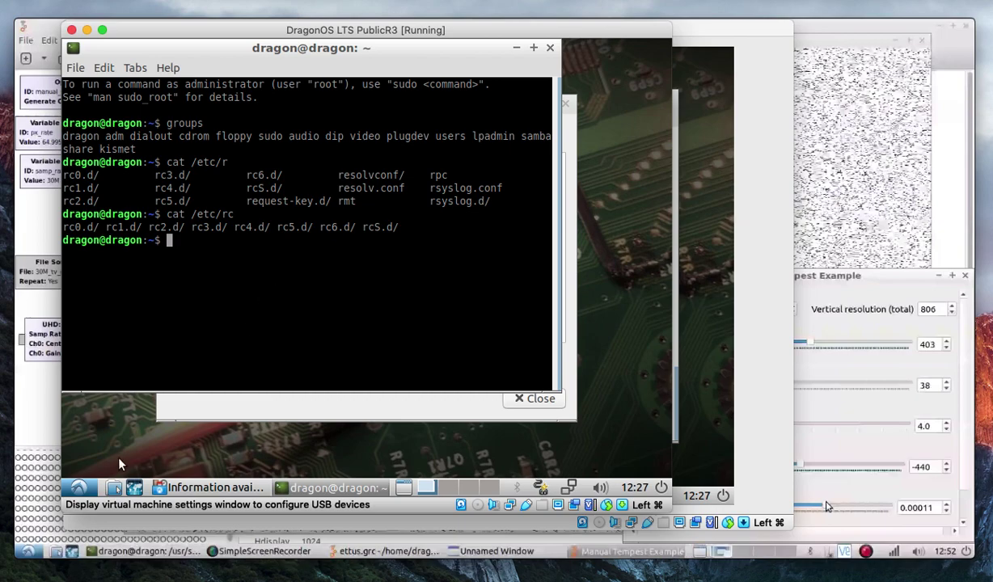
click(78, 487)
mouse_move(135, 298)
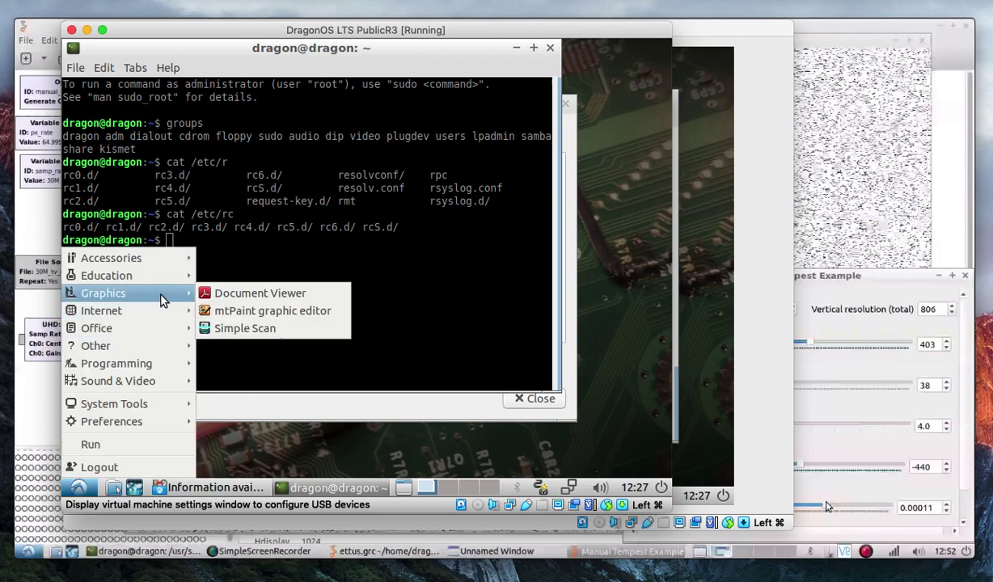
mouse_move(142, 271)
click(226, 294)
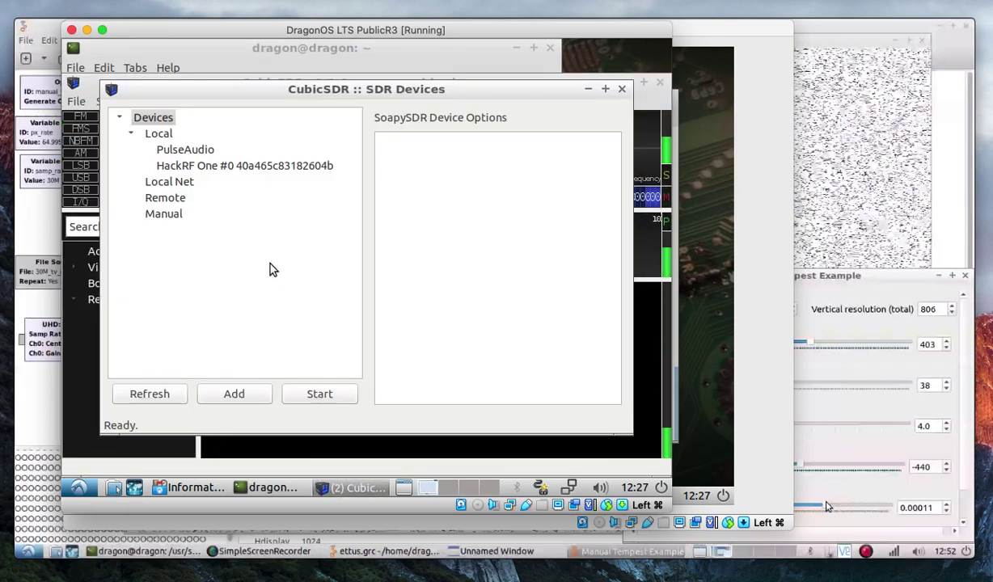
Step: Start CubicSDR on the HackRF One, add an FM demodulator near 99.99 MHz, then close it
click(237, 169)
click(299, 400)
click(394, 384)
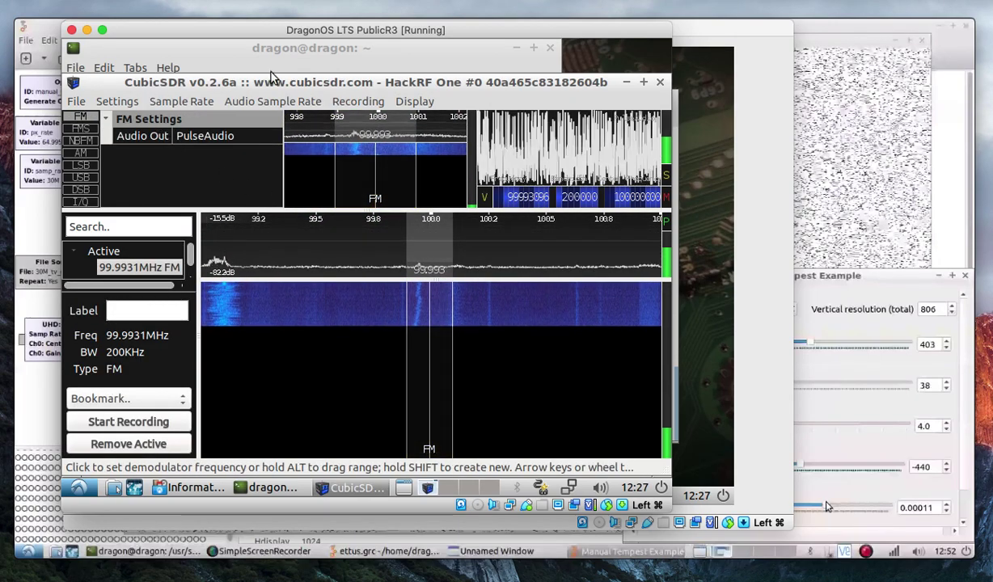
click(660, 83)
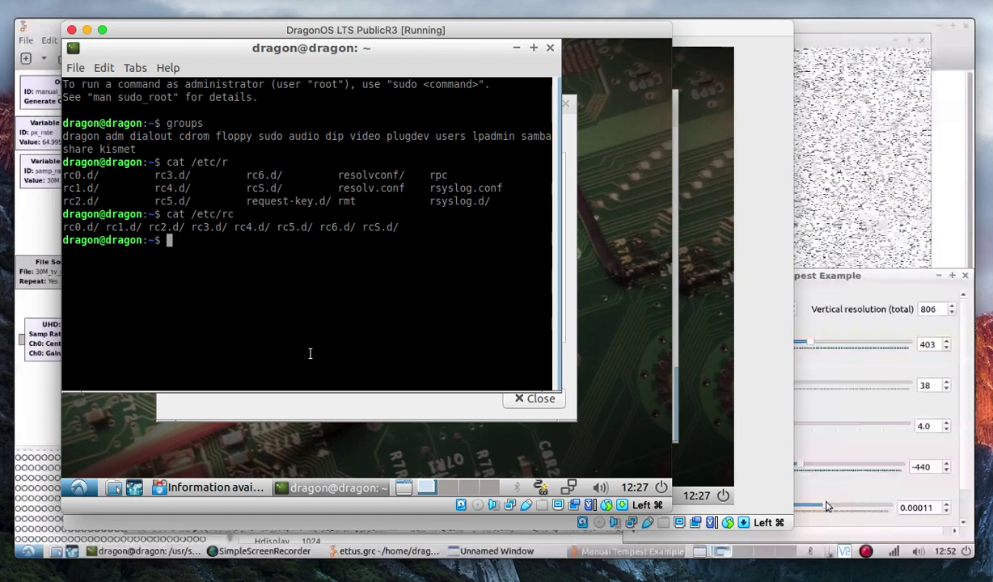
Step: Run uhd_config_info to show the installed UHD version
text(uhd)
key(Tab)
key(Tab)
text(con)
key(Tab)
key(Return)
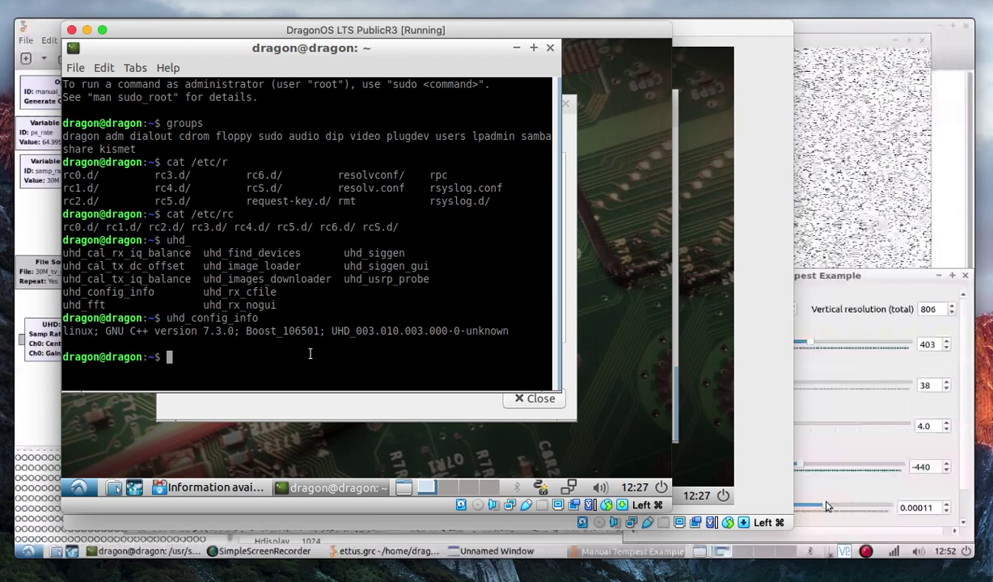
Step: Run hacktv and hacktv -h to view its help, then switch to README.txt
text(hacktv)
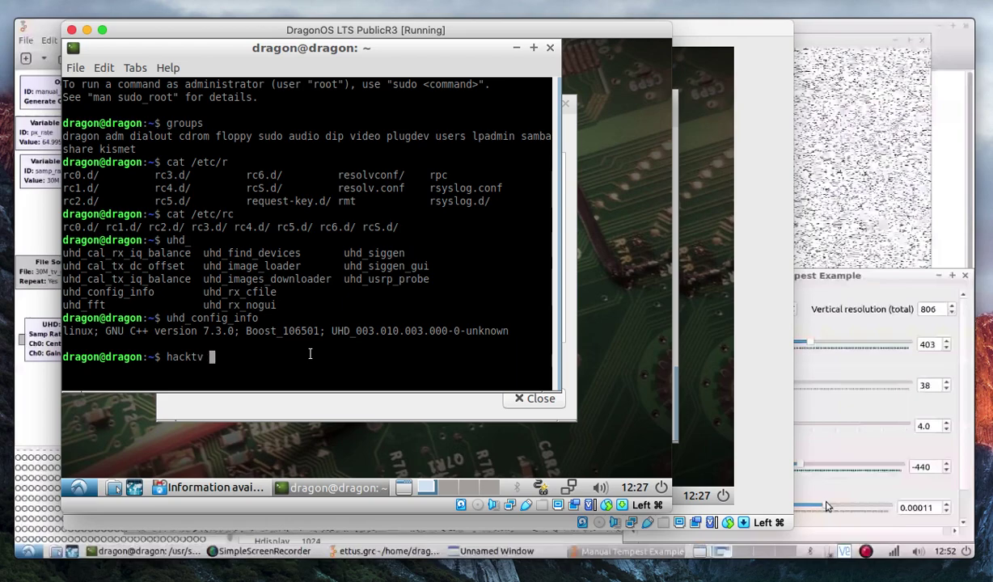
key(Return)
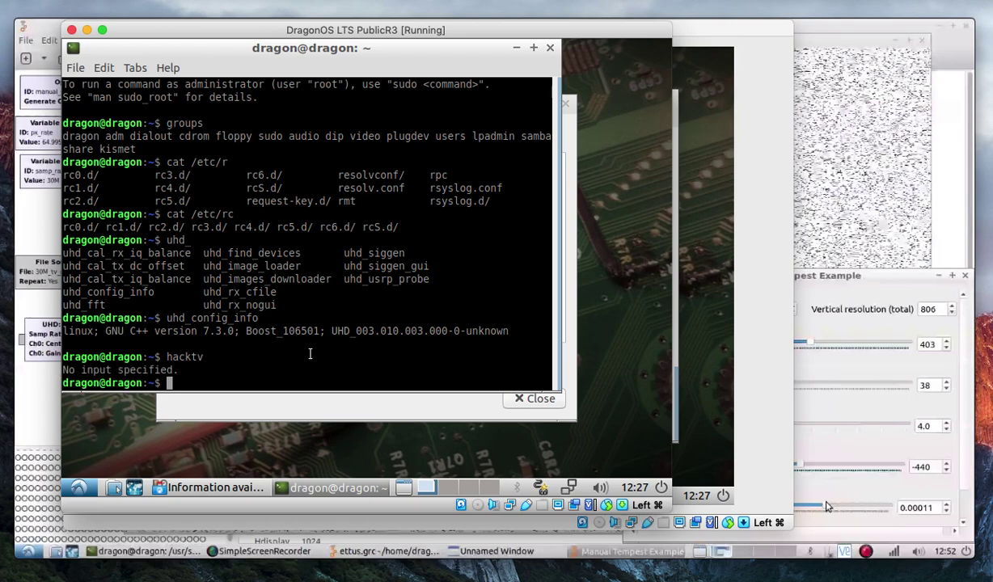
key(Up)
text(-h)
key(Return)
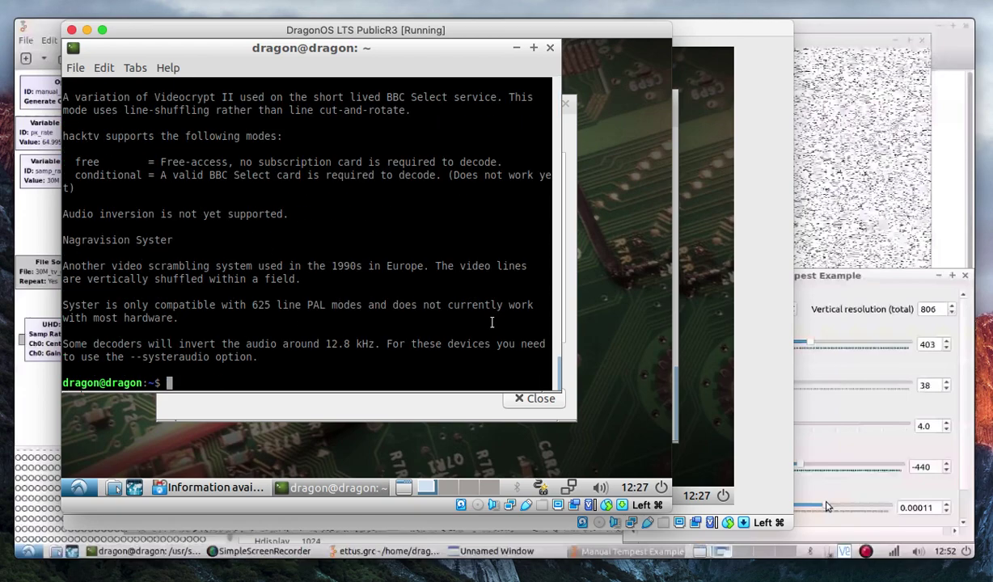
key(super+Tab)
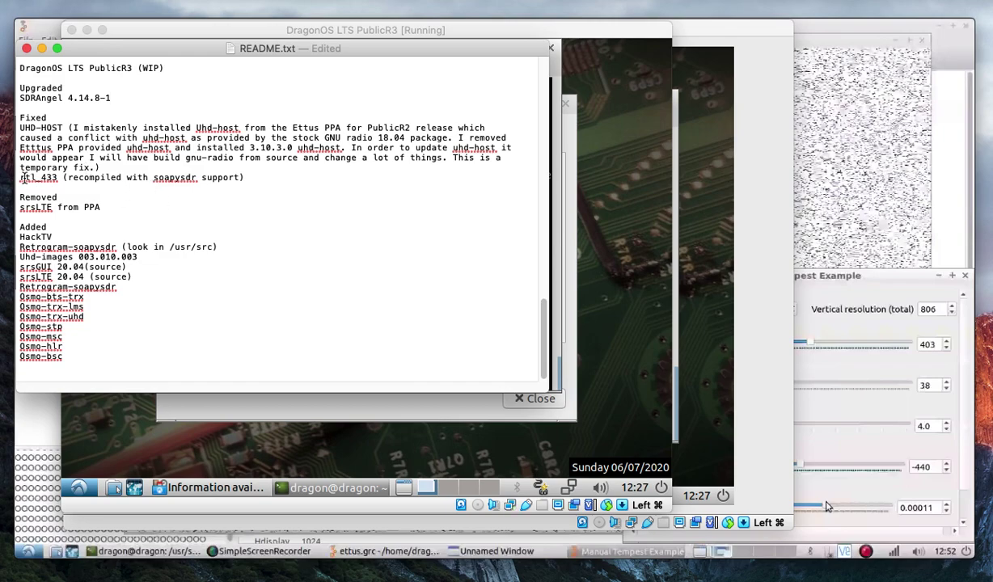
Step: Select rtl_433 in the README, then bring the DragonOS VM forward and minimize the Information dialog
double_click(24, 177)
click(234, 402)
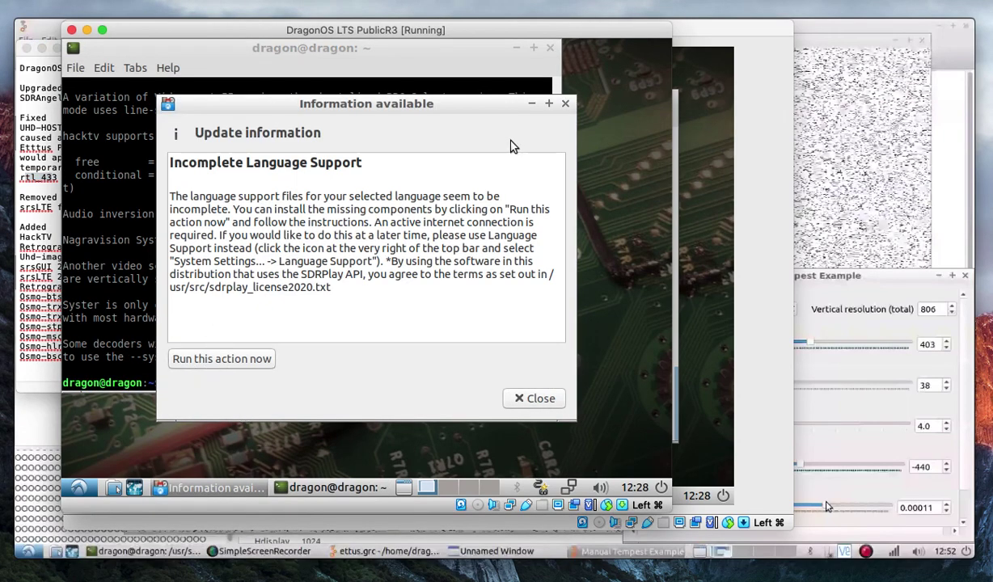
click(531, 103)
Step: Change into /usr/src/retrogram-soapysdr and list its files
click(252, 374)
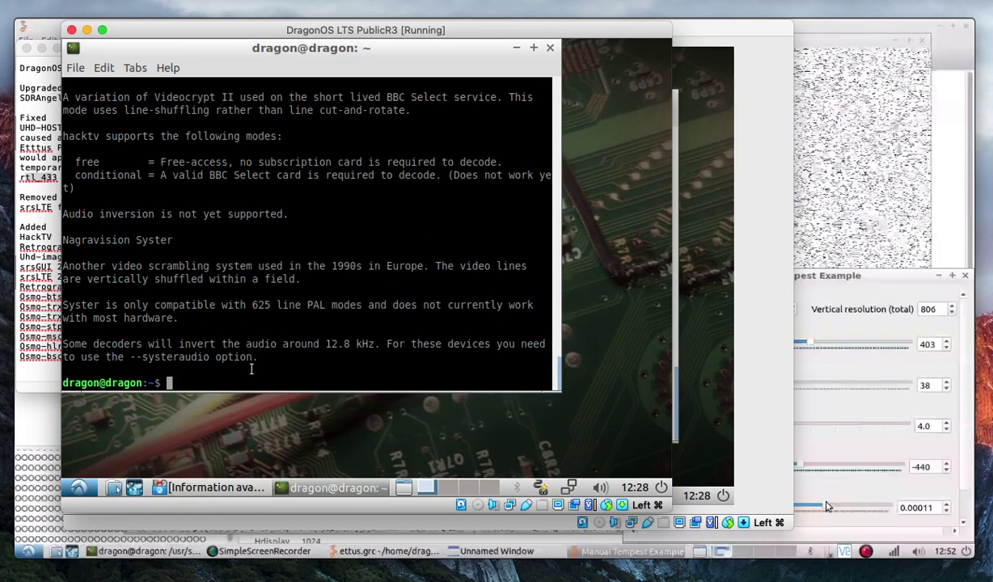
text(cd /usr/src/retrogram-soapysdr/)
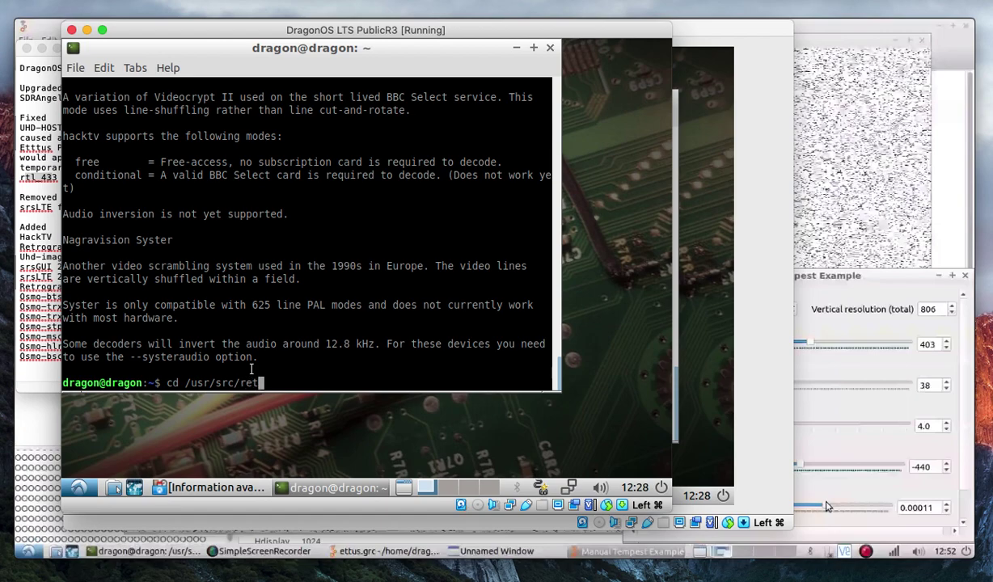
key(Tab)
key(Return)
text(l)
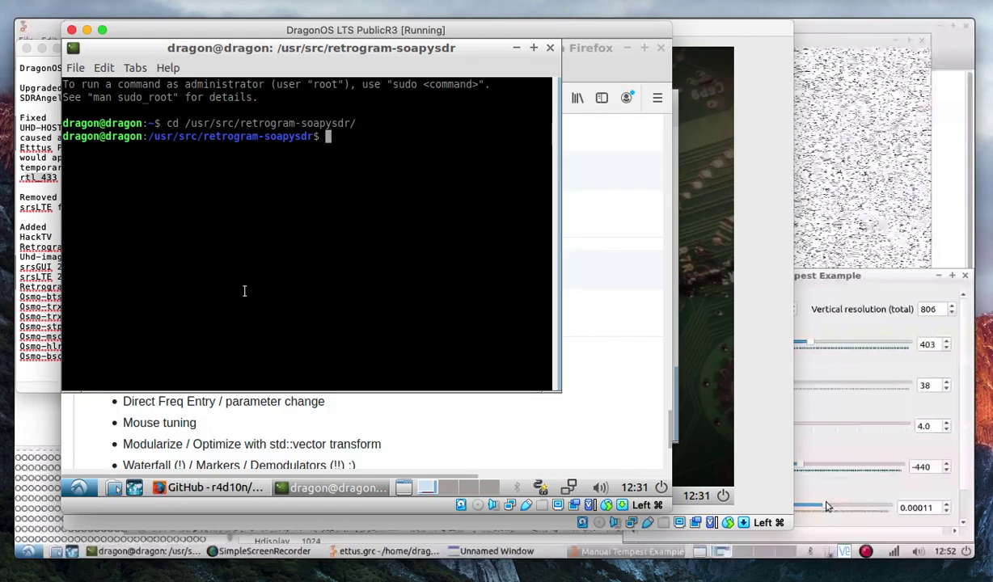
text(ls)
key(Return)
Step: Run sudo ./retrogram-soapysdr --dev 1 --rate 1.8e6 --freq 100e6 --step 1e5
text(sudo ./)
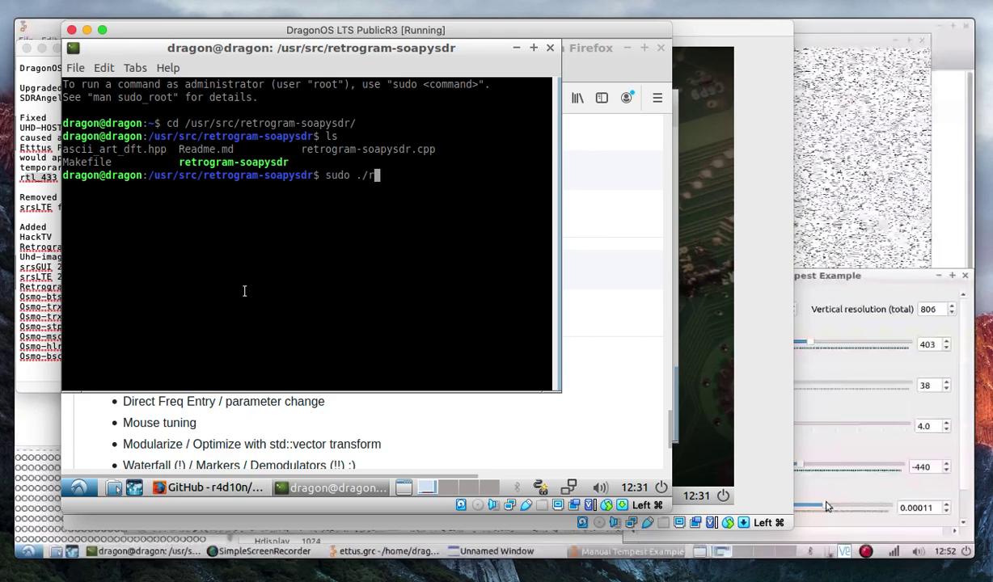
text(r)
key(Tab)
key(Up)
key(Up)
key(Up)
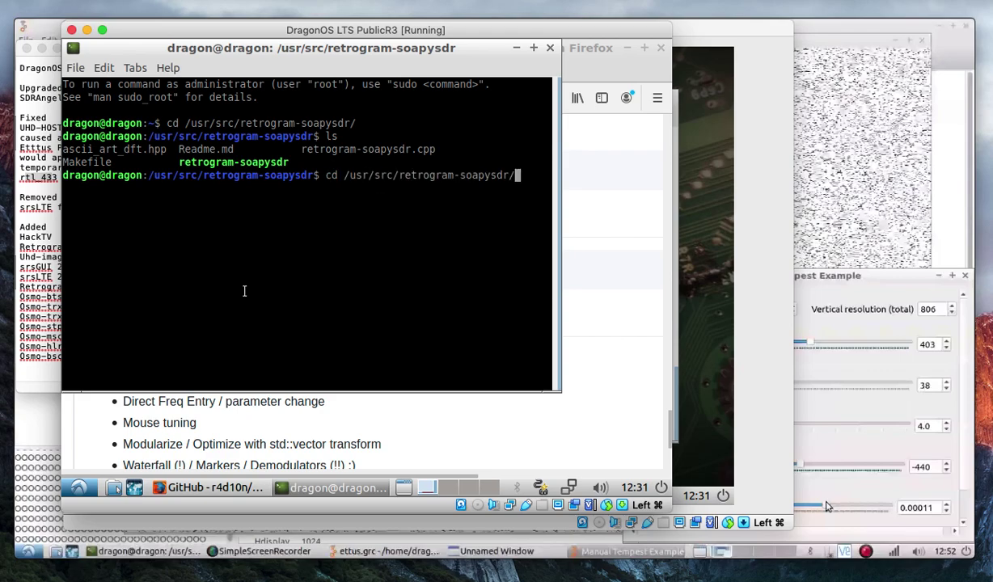
key(Left)
key(Left)
key(Left)
key(Left)
key(Left)
key(Left)
key(Left)
key(Left)
key(Left)
key(Left)
key(Left)
key(Left)
key(Left)
key(Left)
key(Left)
key(Left)
key(Left)
key(Left)
key(Left)
key(Left)
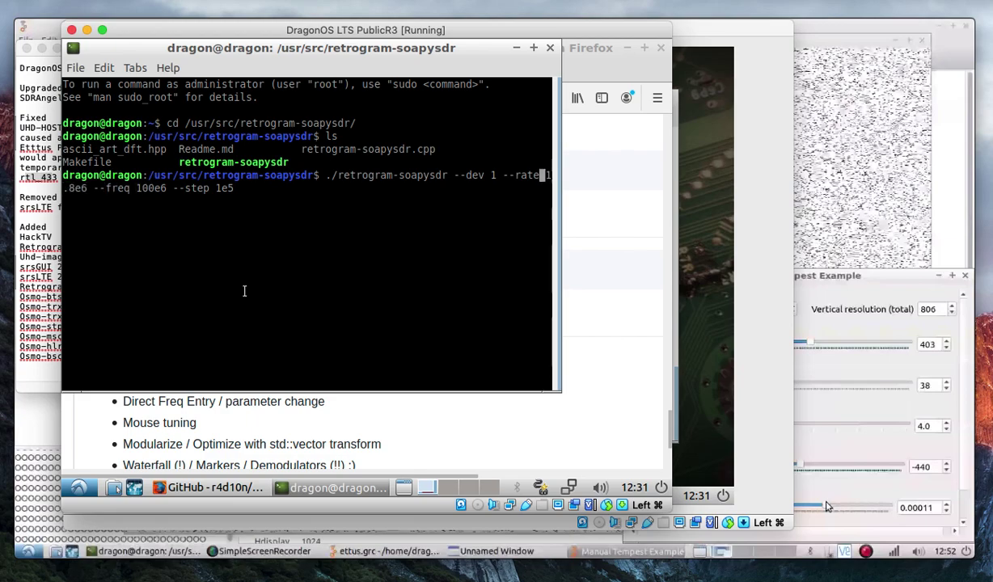
key(Home)
text(sudo)
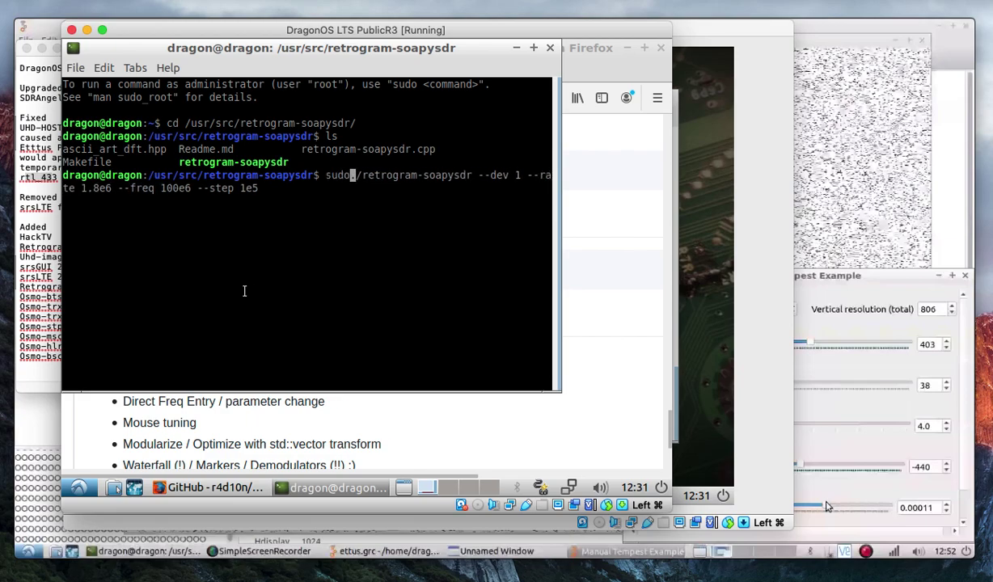
key(Return)
key(Return)
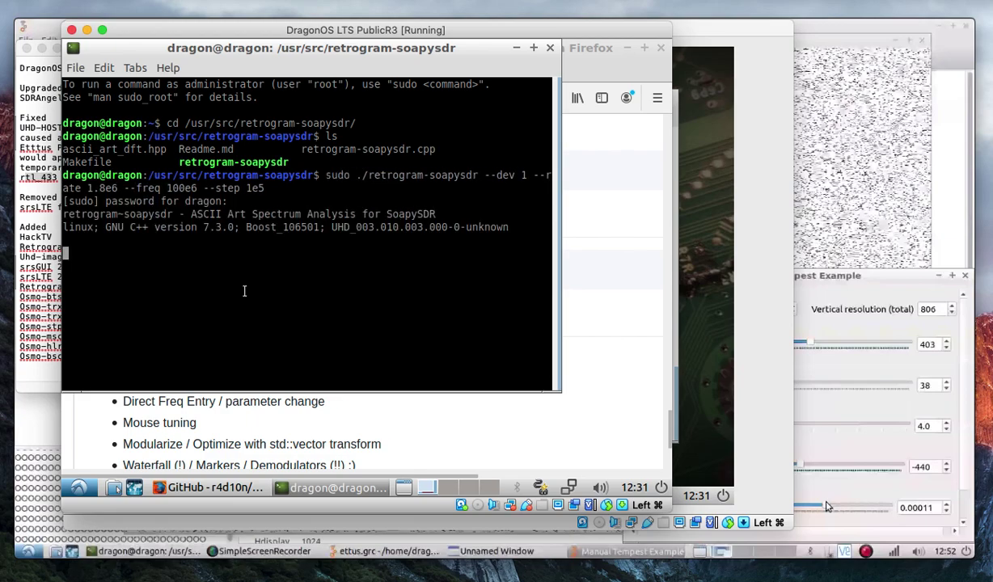
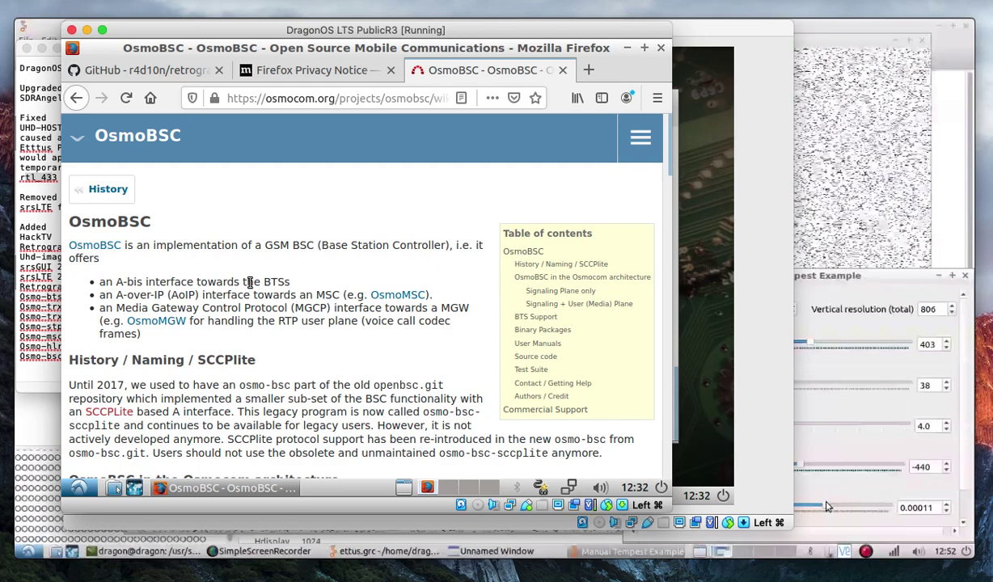
Step: Bring the README changelog window to the front
click(44, 307)
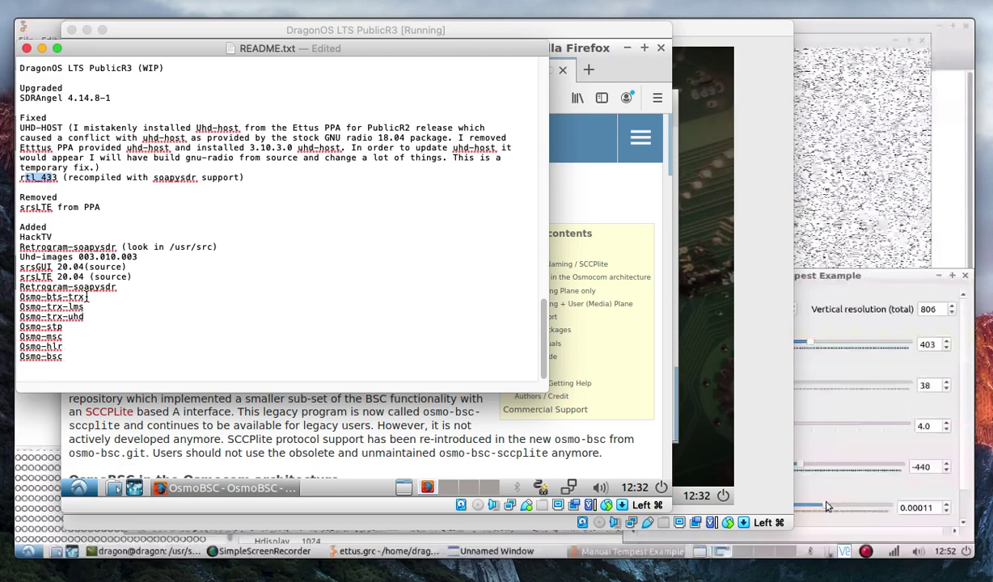
double_click(80, 297)
drag(87, 306, 22, 304)
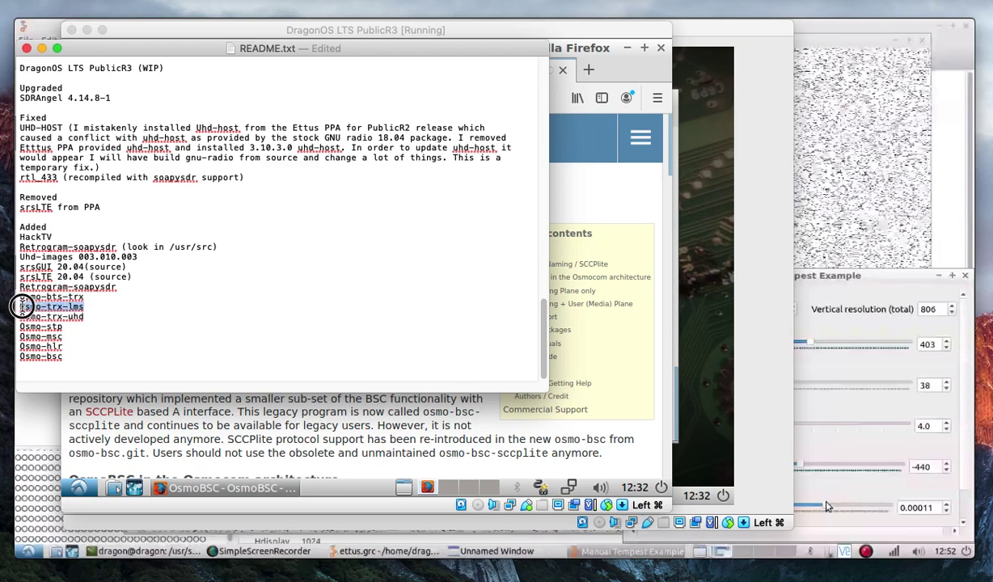
click(86, 305)
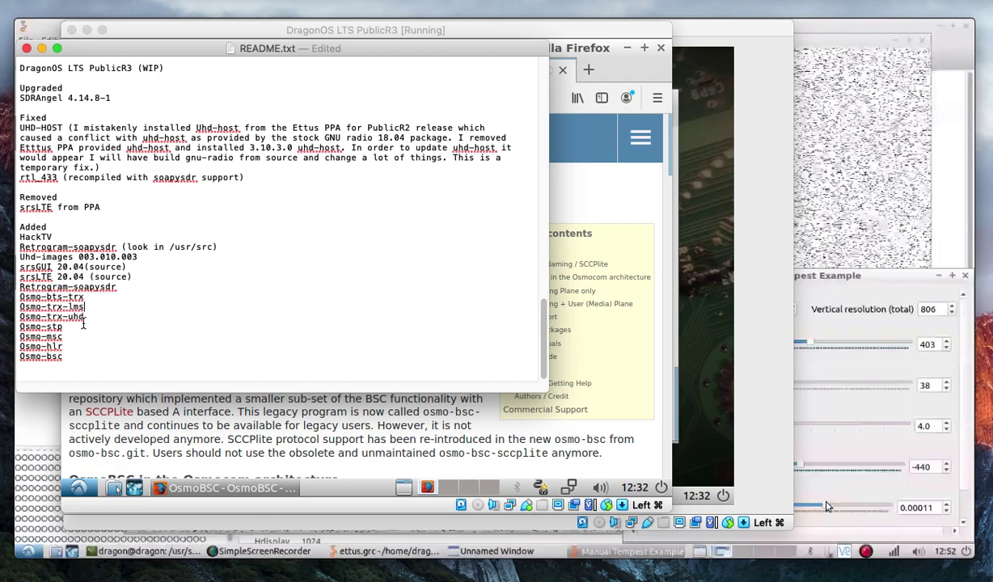
click(84, 316)
click(91, 356)
Step: Below the package list, write a 'To Do' heading followed by the line 'Update SoapySDRPlay'
key(Return)
key(Return)
text(To Do)
key(Return)
text(Update s)
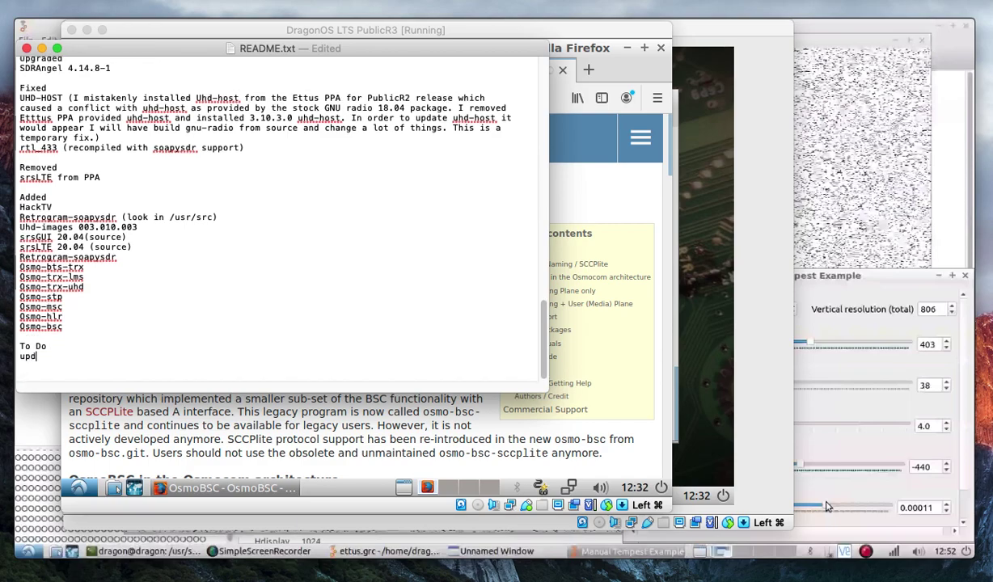
key(BackSpace)
text(SoapySDRPlay)
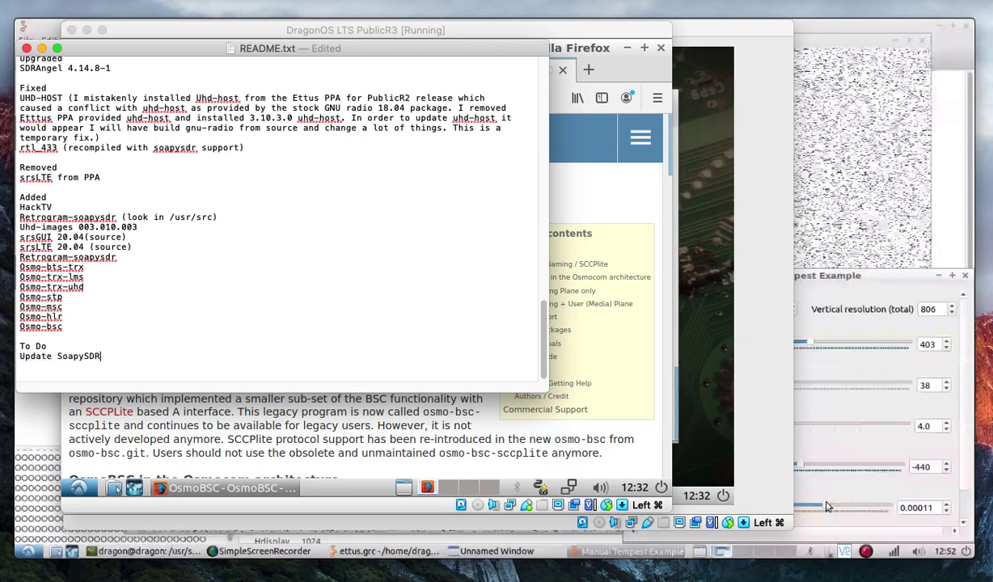